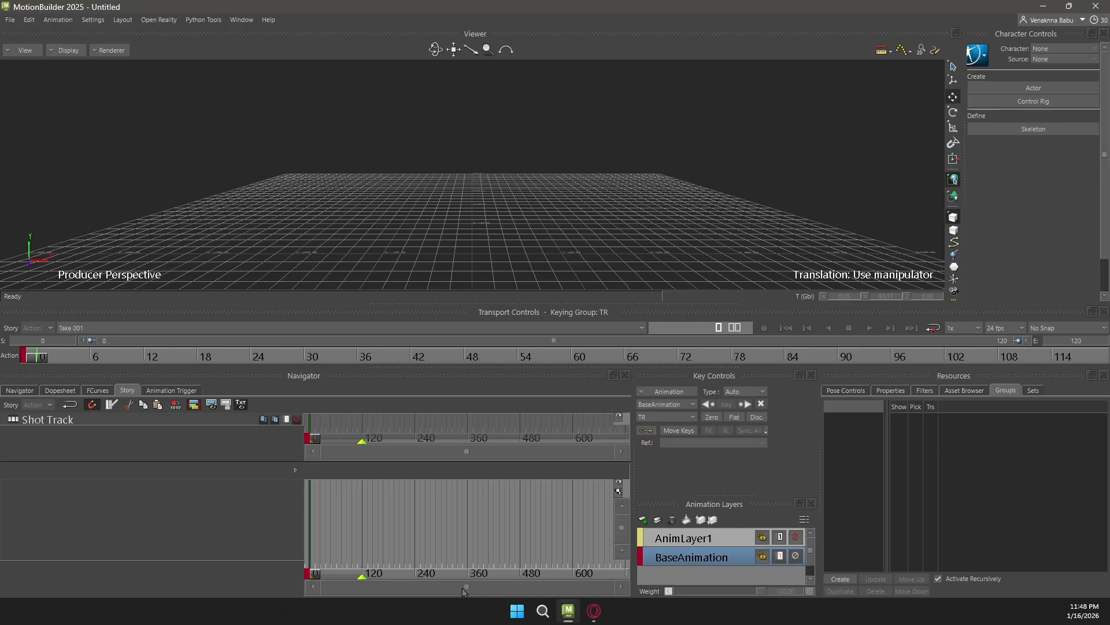
Switch to the Mixamo page and download Y Bot as FBX Binary in T-pose to the mixamo folder on the desktop
click(593, 610)
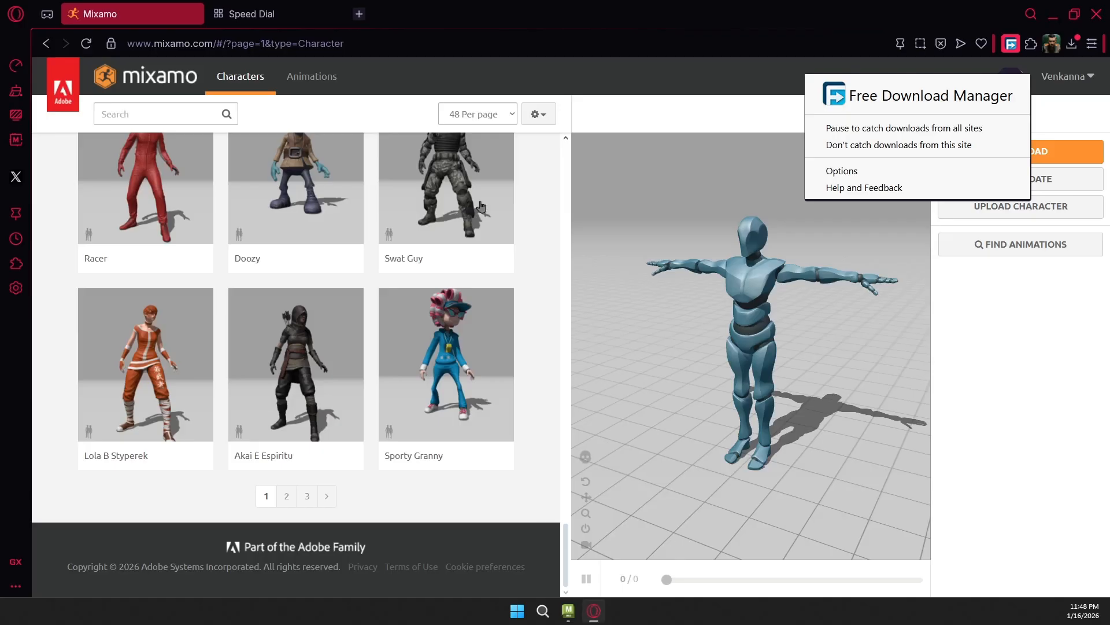
click(352, 108)
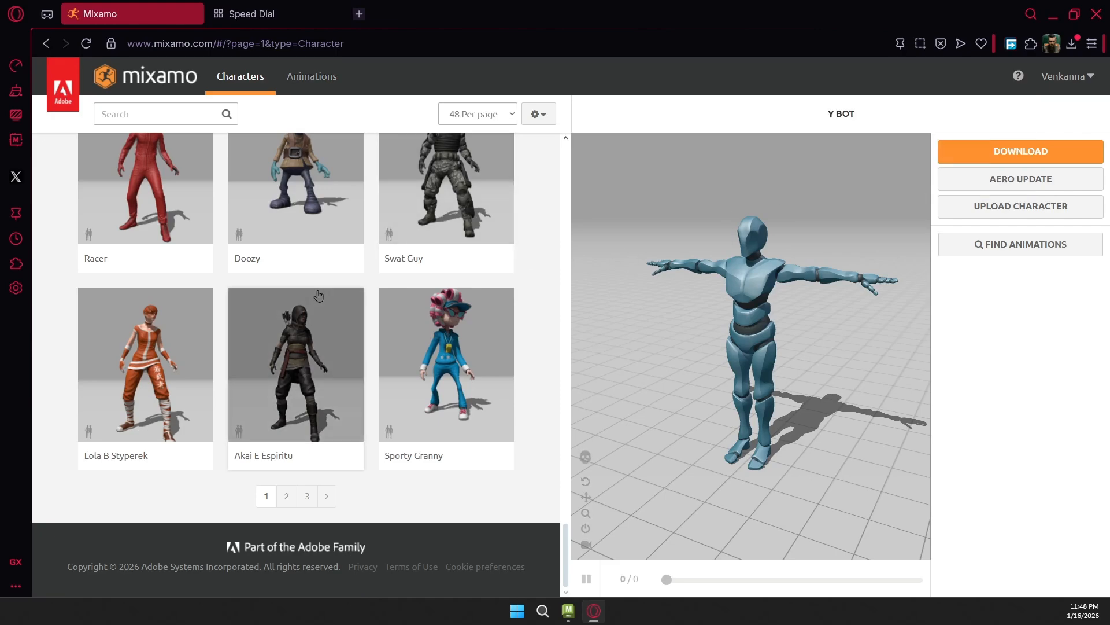
click(1008, 160)
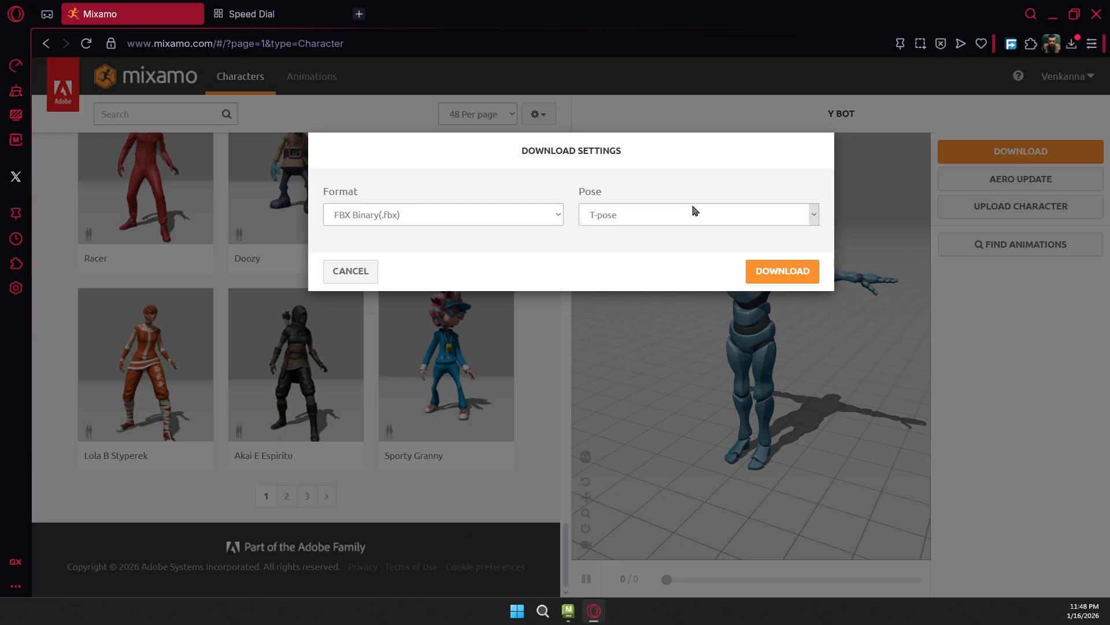
click(769, 270)
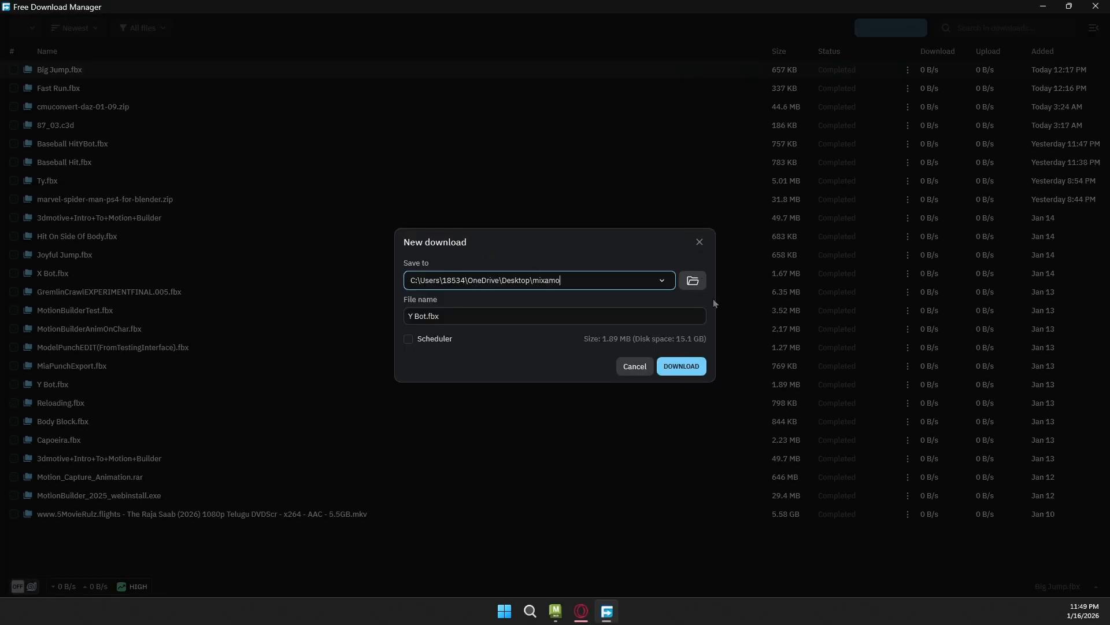
click(682, 367)
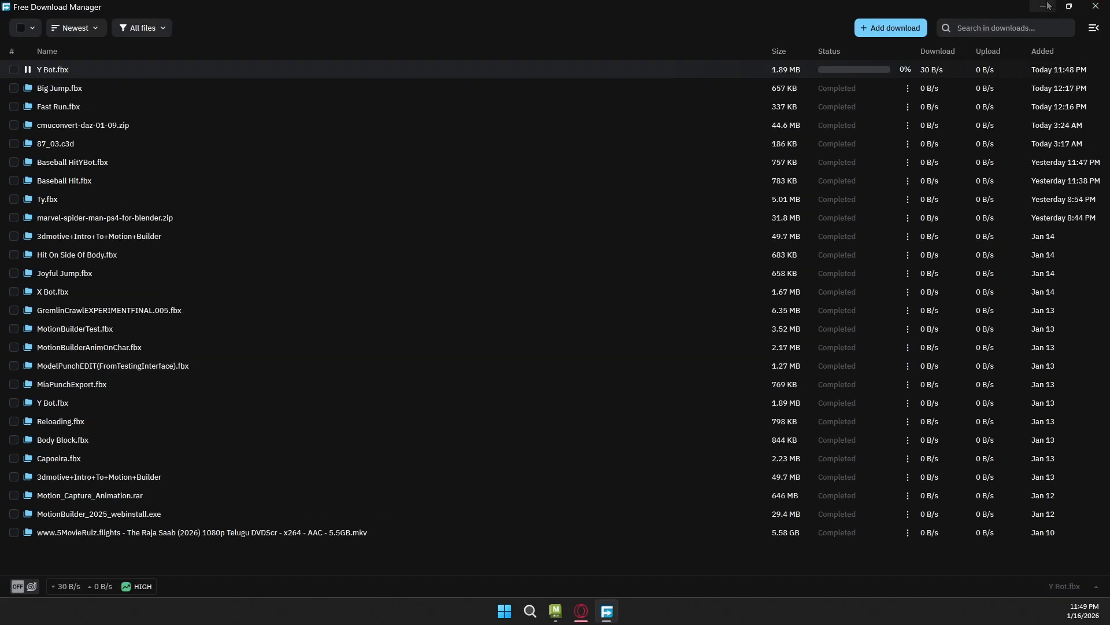
click(1047, 6)
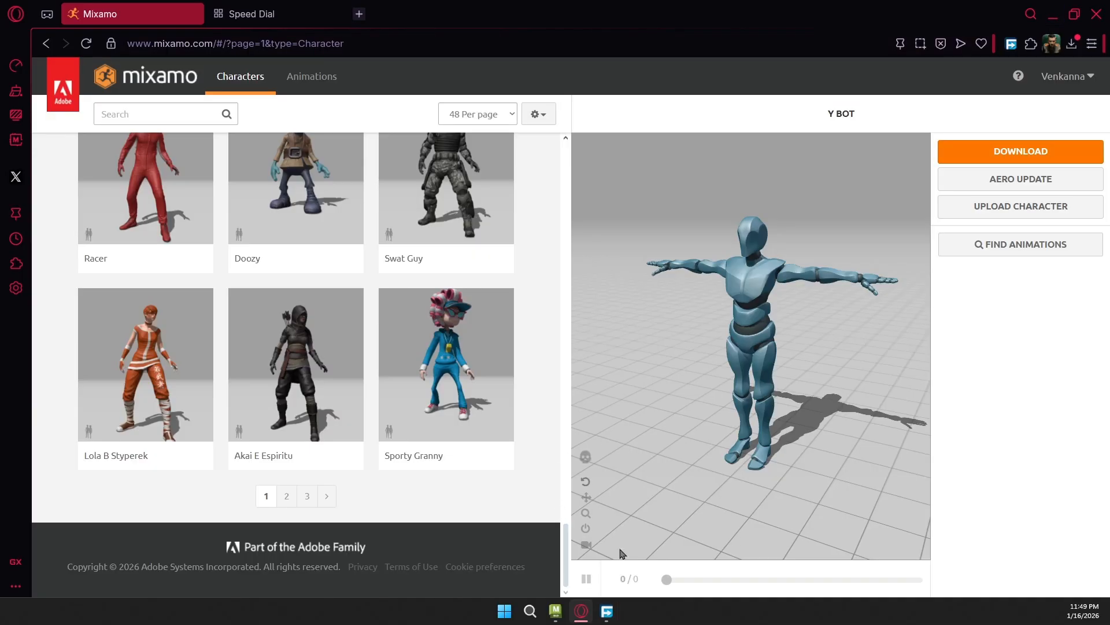
Return to MotionBuilder and bring up the mixamo folder over it, showing the Y Bot.fbx file
click(555, 610)
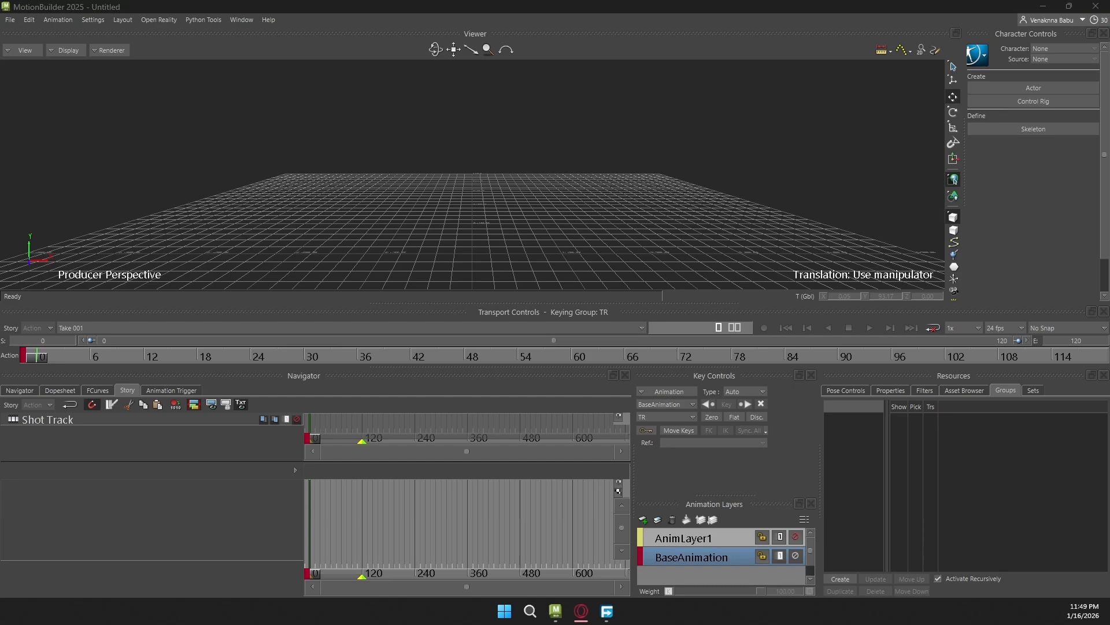
drag(358, 624, 550, 129)
drag(86, 117, 92, 173)
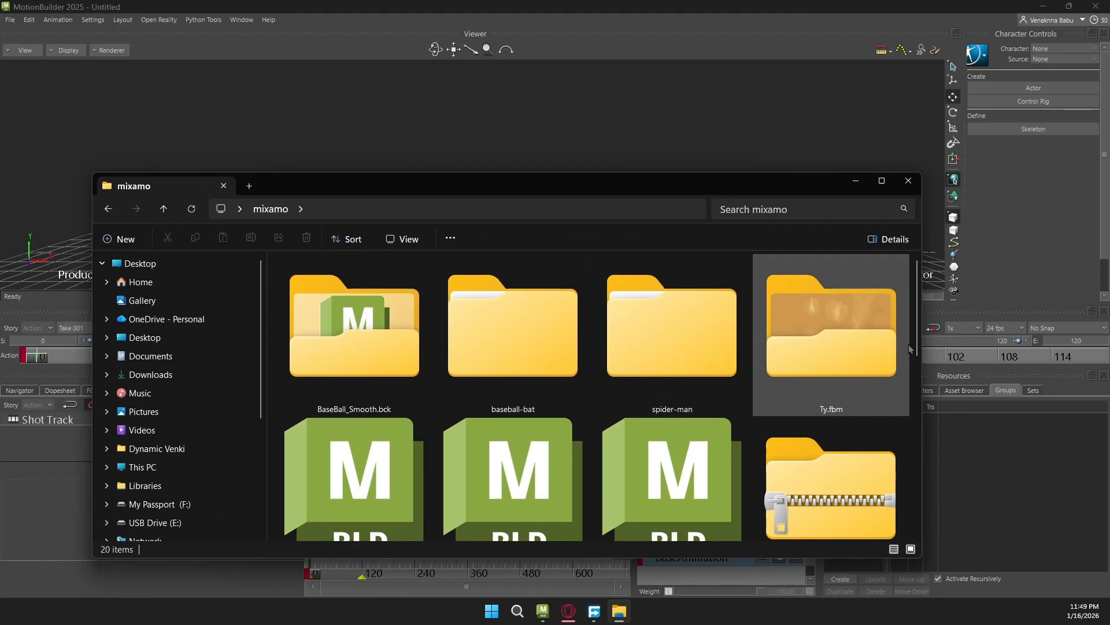
drag(919, 351, 927, 554)
Check the progress of the Y Bot.fbx download in Free Download Manager and close that window
drag(827, 457, 241, 78)
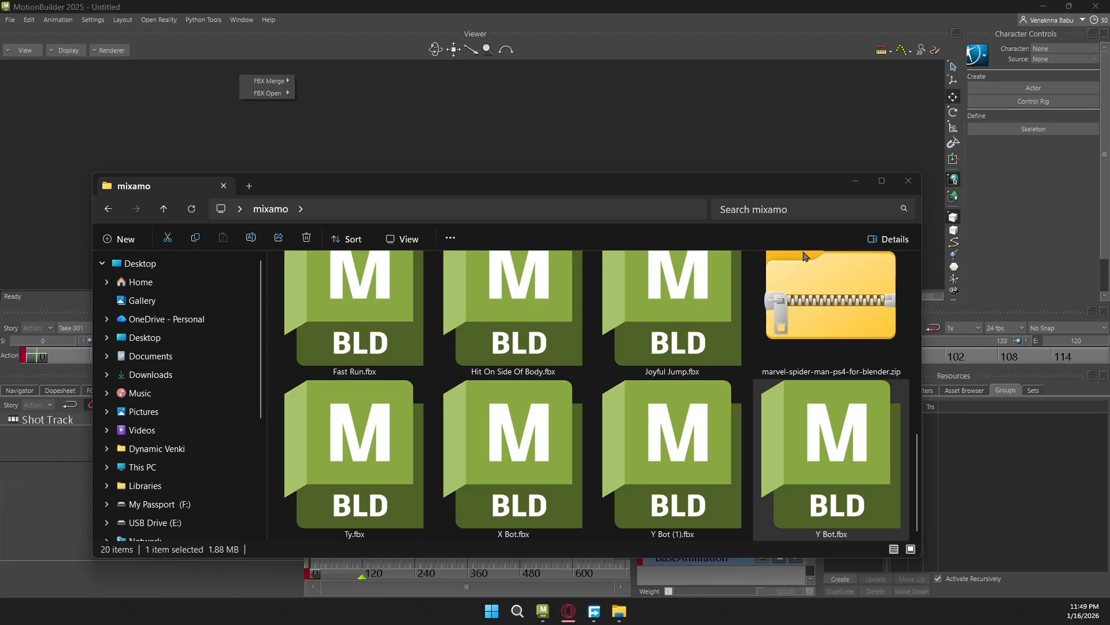
click(856, 182)
click(594, 611)
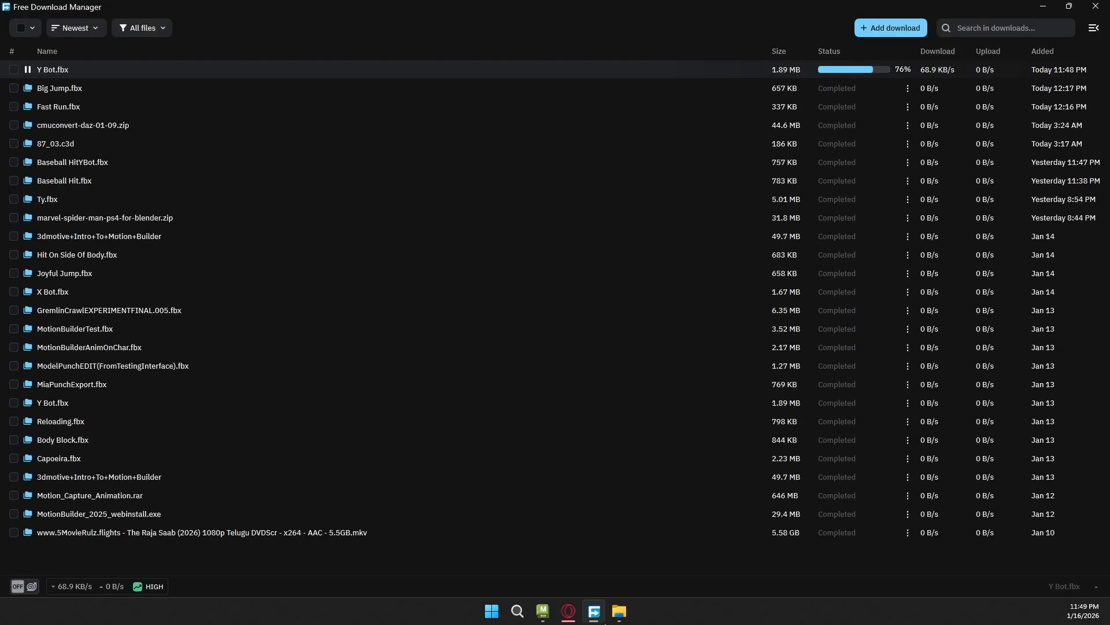
click(1095, 6)
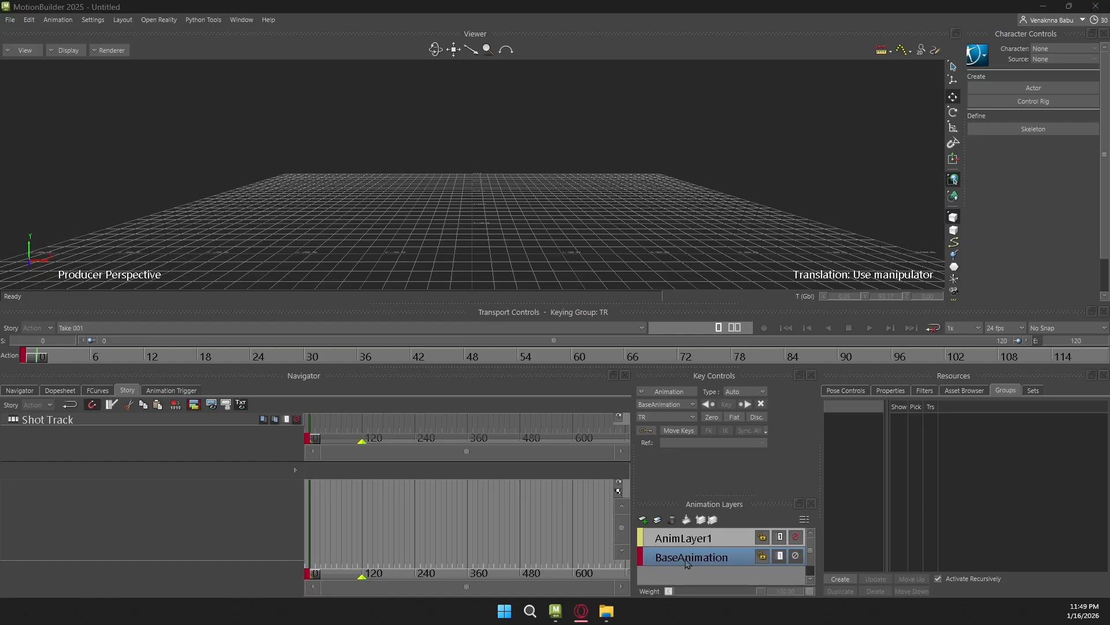
Merge Y Bot.fbx from the mixamo folder into the empty scene with the No Animation option
click(606, 612)
drag(854, 446, 128, 97)
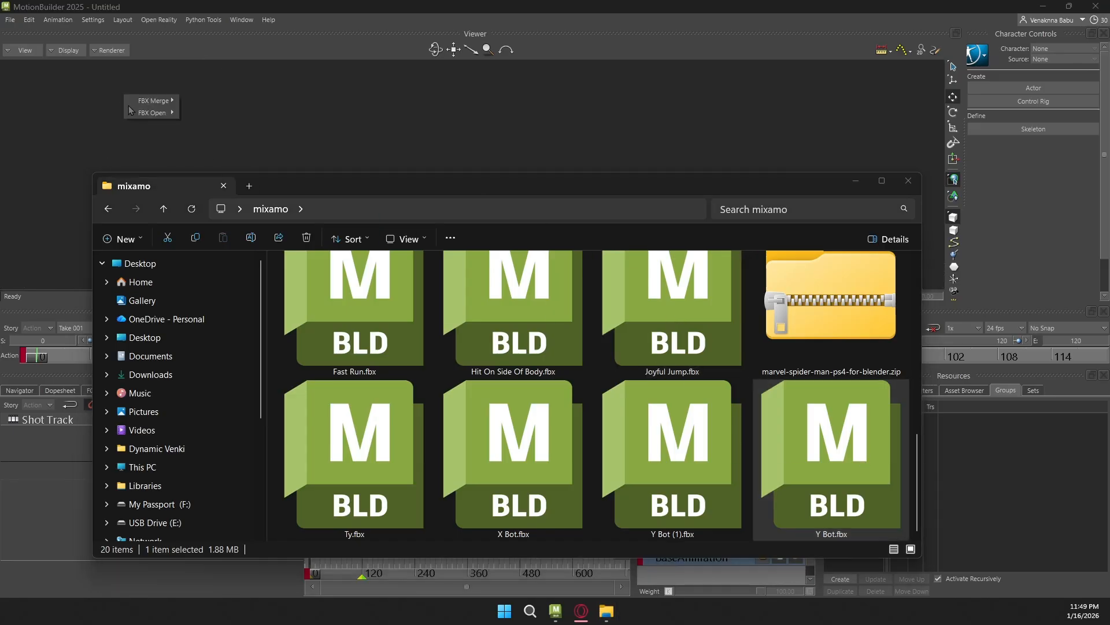
mouse_move(155, 110)
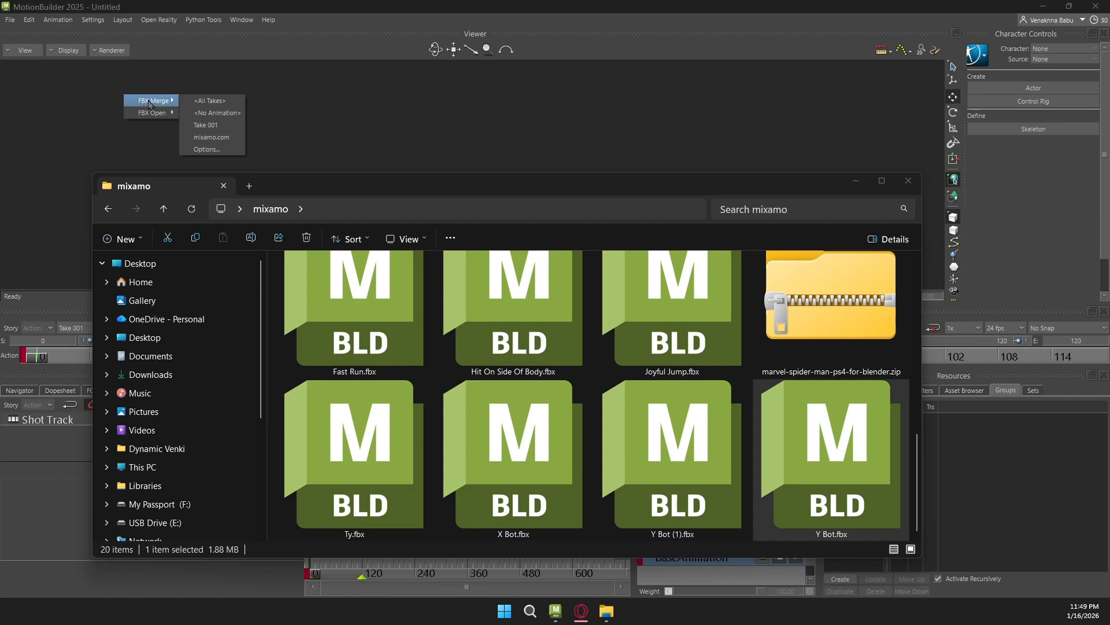
click(221, 117)
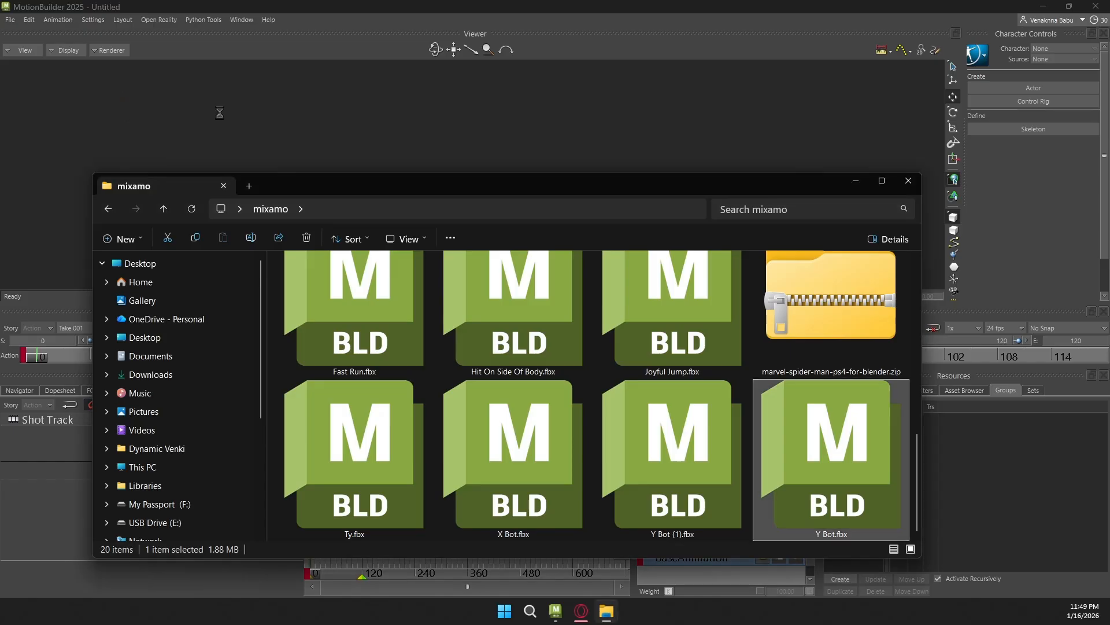
click(858, 185)
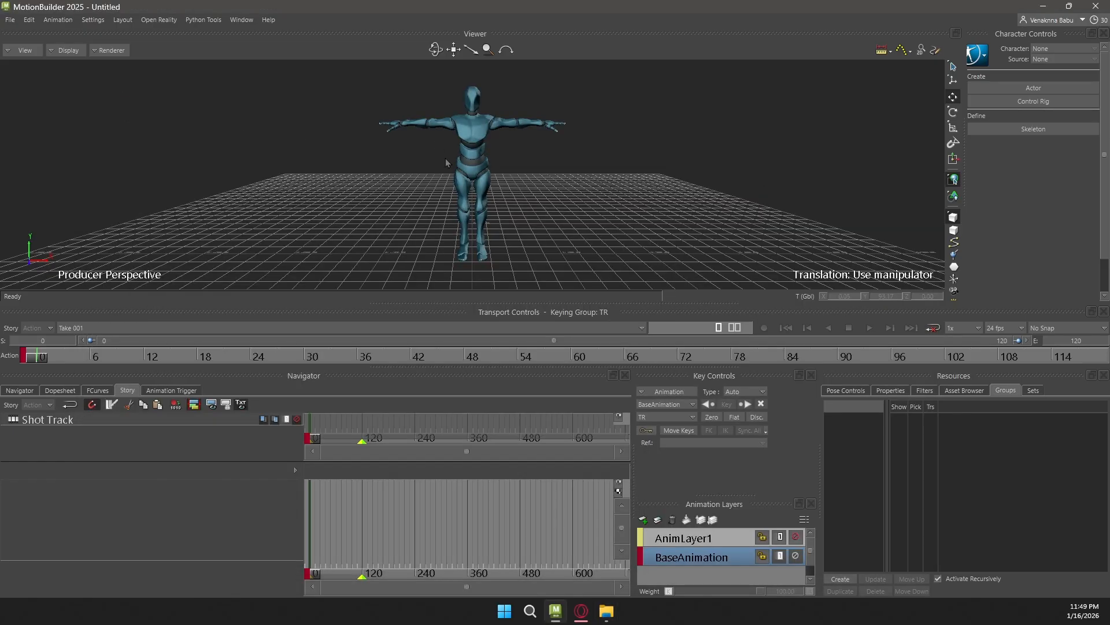
Select the character's Alpha_Joints and Alpha_Surface meshes in the viewer to examine them, and clear the selection
drag(351, 84, 590, 240)
click(629, 116)
drag(375, 99, 590, 233)
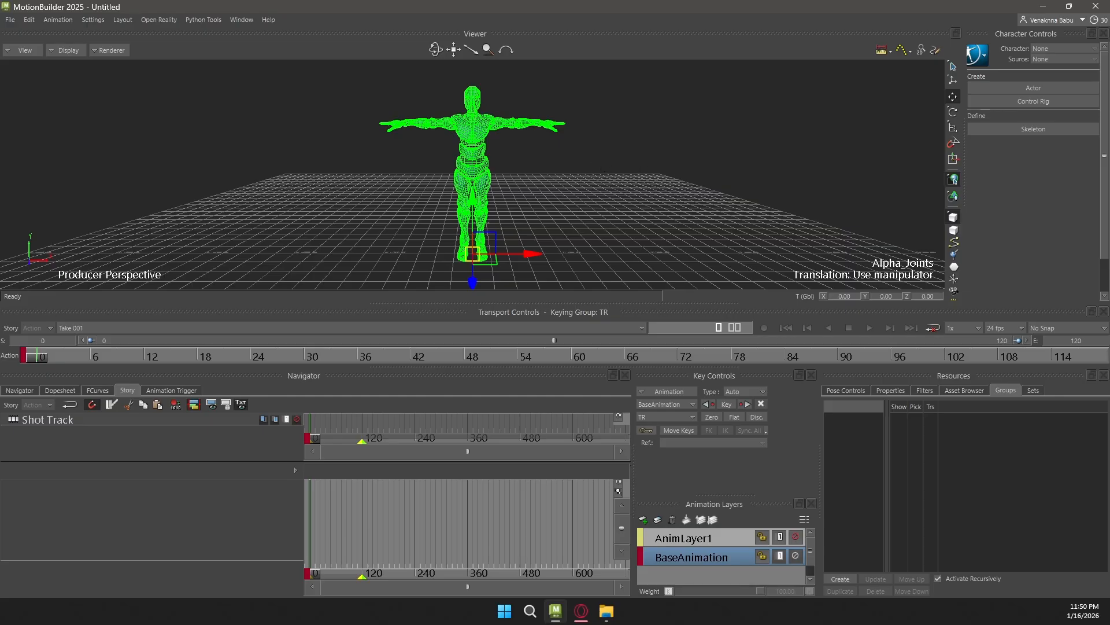
click(575, 114)
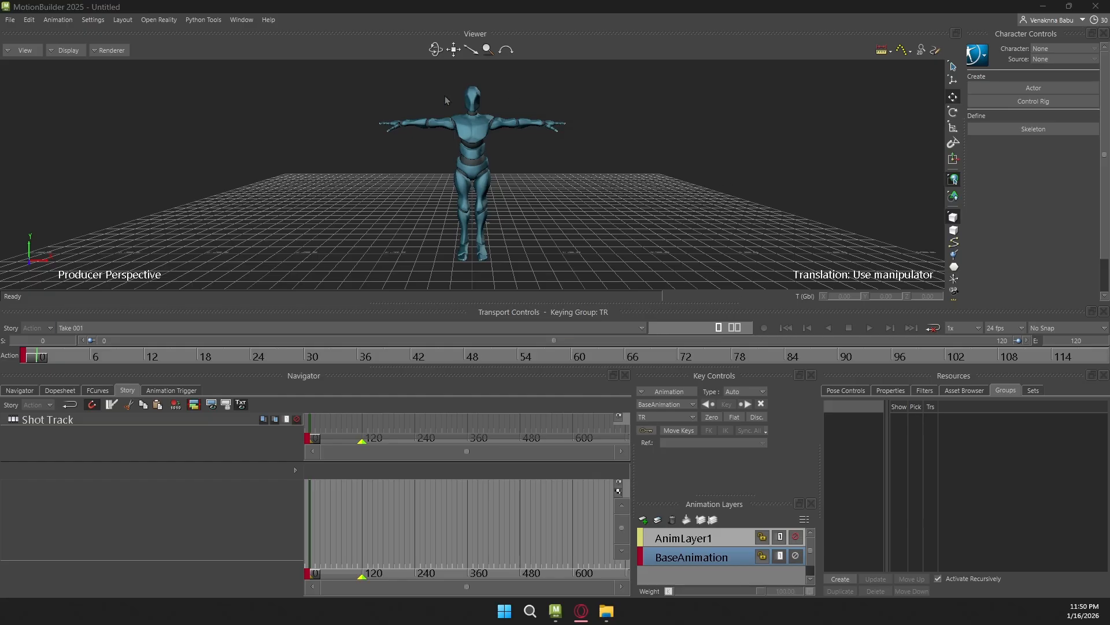
click(494, 197)
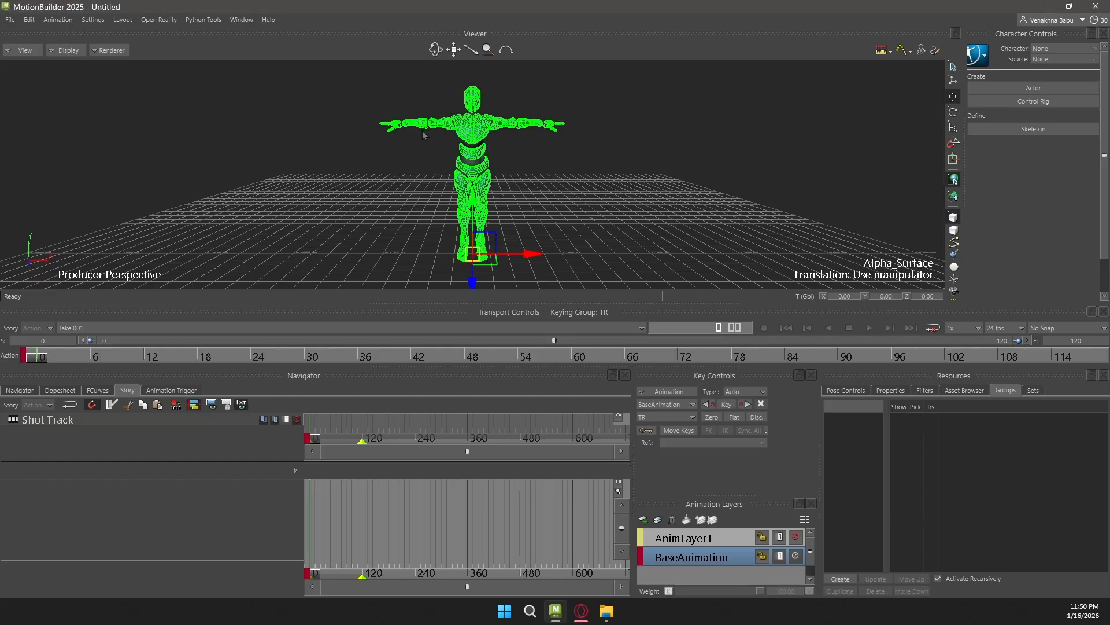
click(588, 110)
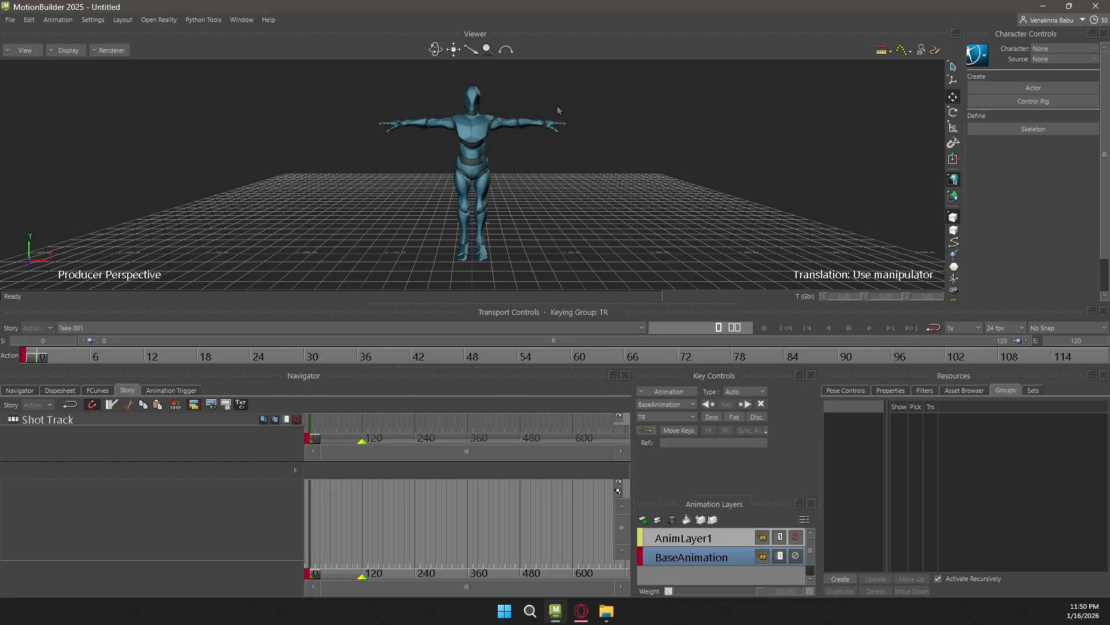
Examine the merged character's head, torso and arms up close in the perspective view
scroll(606, 99, up, 4)
alt+middle_drag(573, 97, 546, 195)
scroll(612, 157, up, 5)
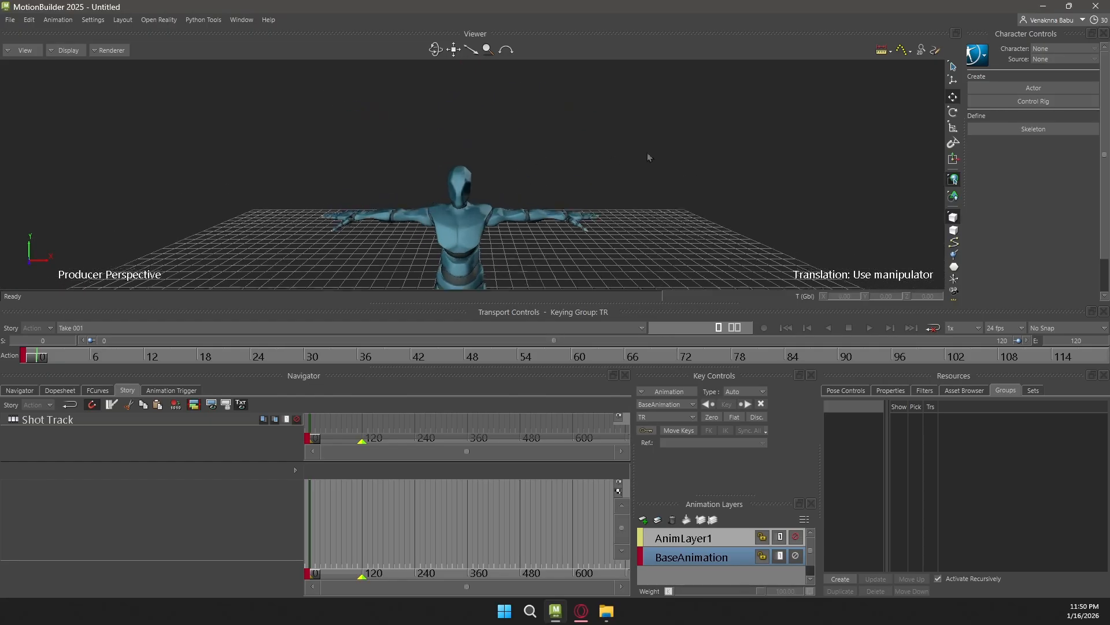
alt+middle_drag(456, 234, 457, 157)
scroll(605, 119, down, 2)
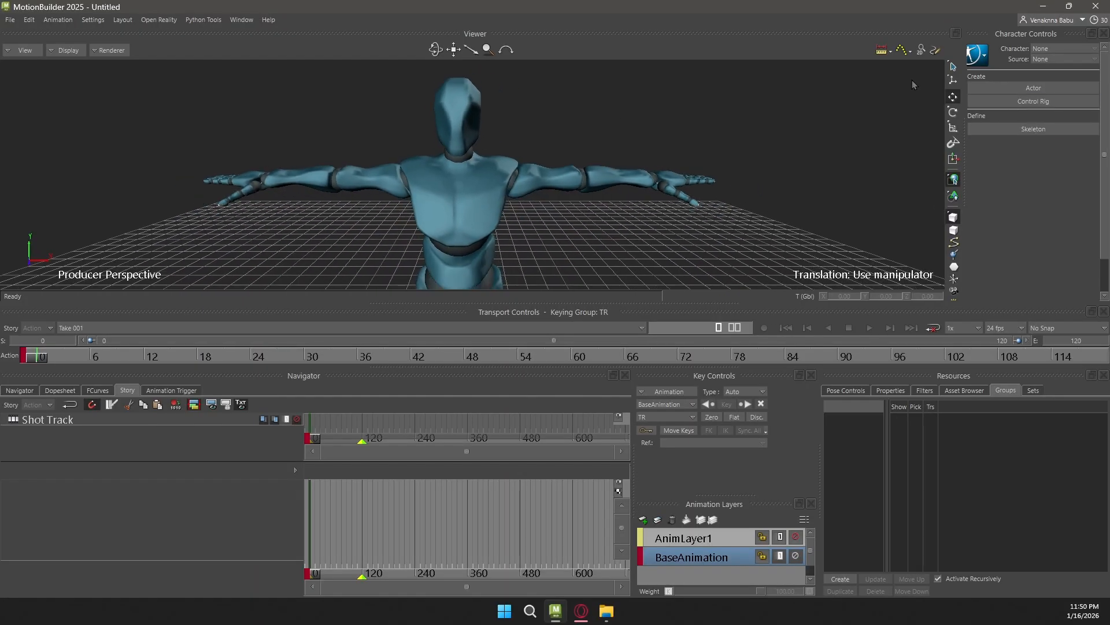
scroll(584, 134, down, 5)
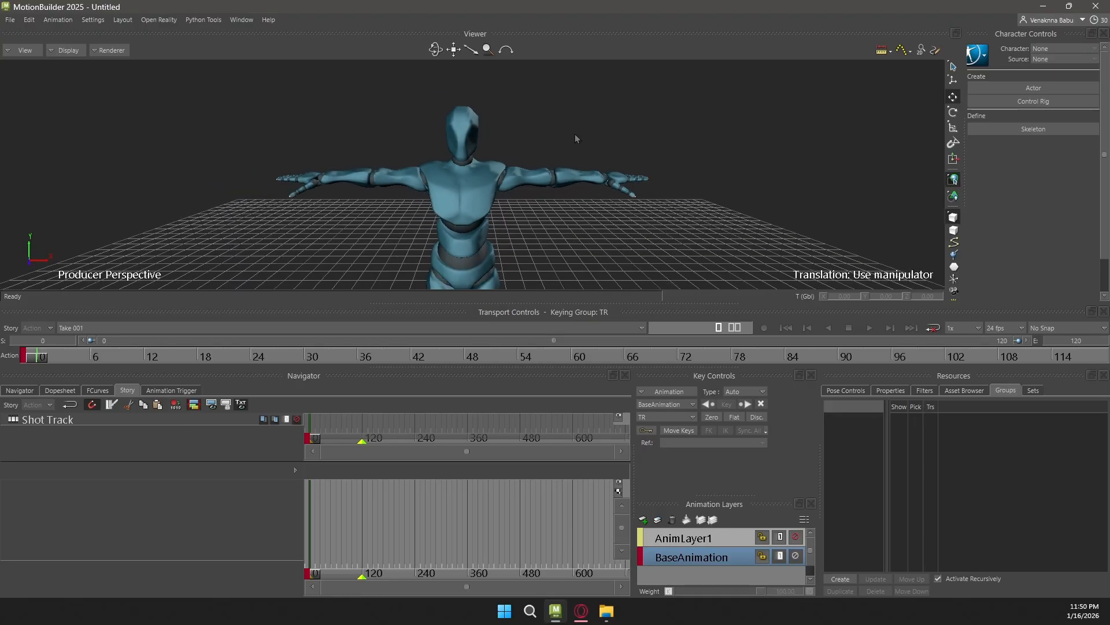
scroll(560, 145, down, 4)
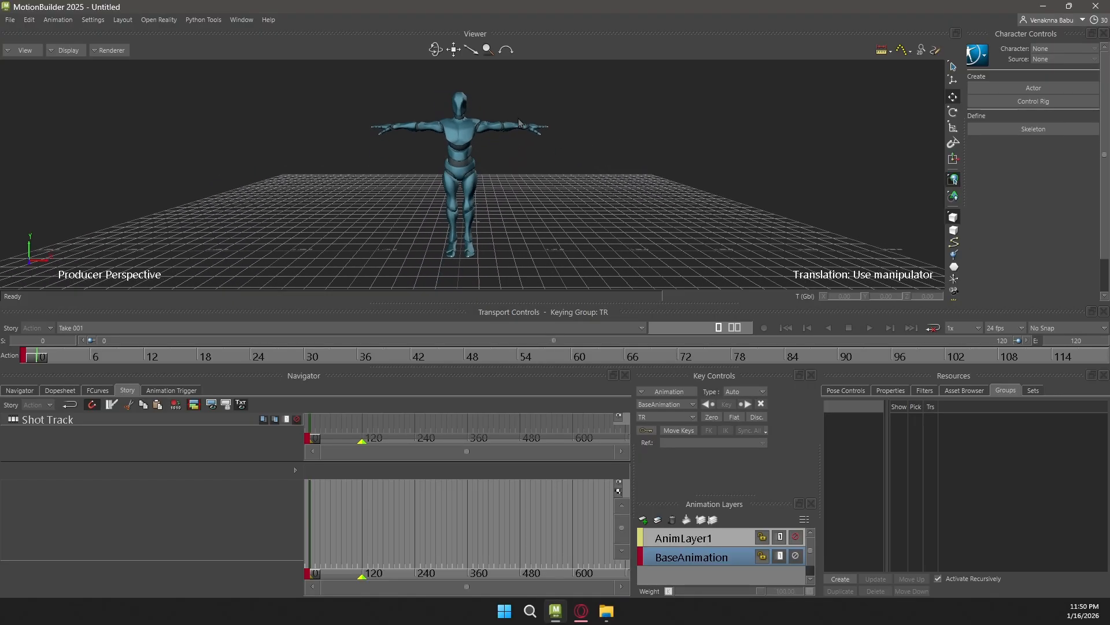
Box-select the whole character in the perspective view to check which parts are selectable, and clear the selection
drag(559, 212, 578, 262)
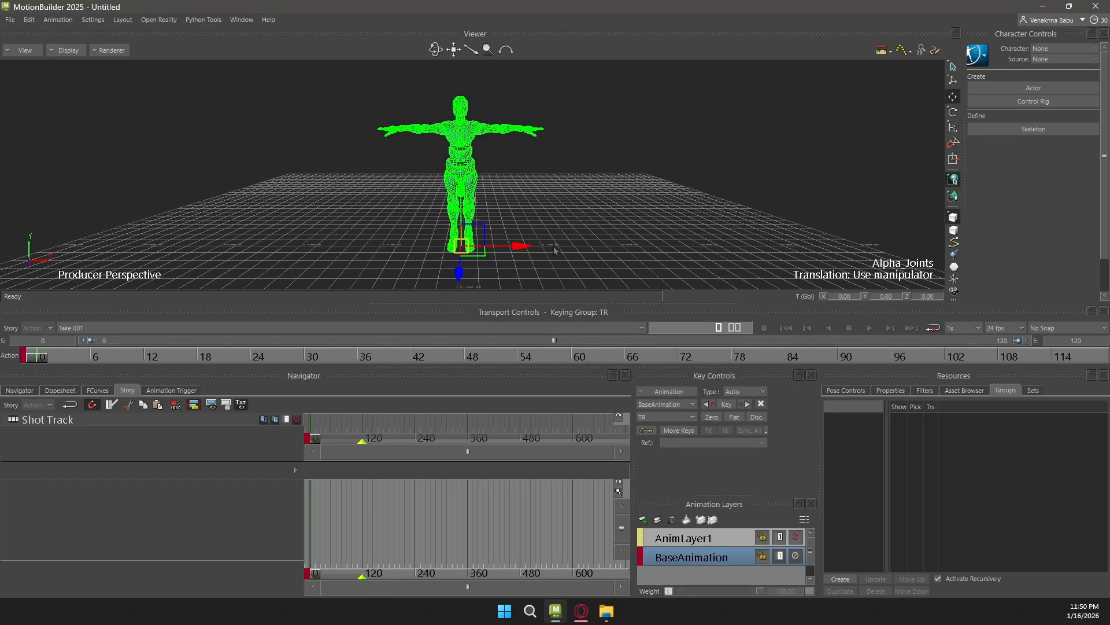
click(364, 94)
drag(364, 94, 574, 254)
click(428, 104)
drag(374, 99, 560, 250)
click(588, 135)
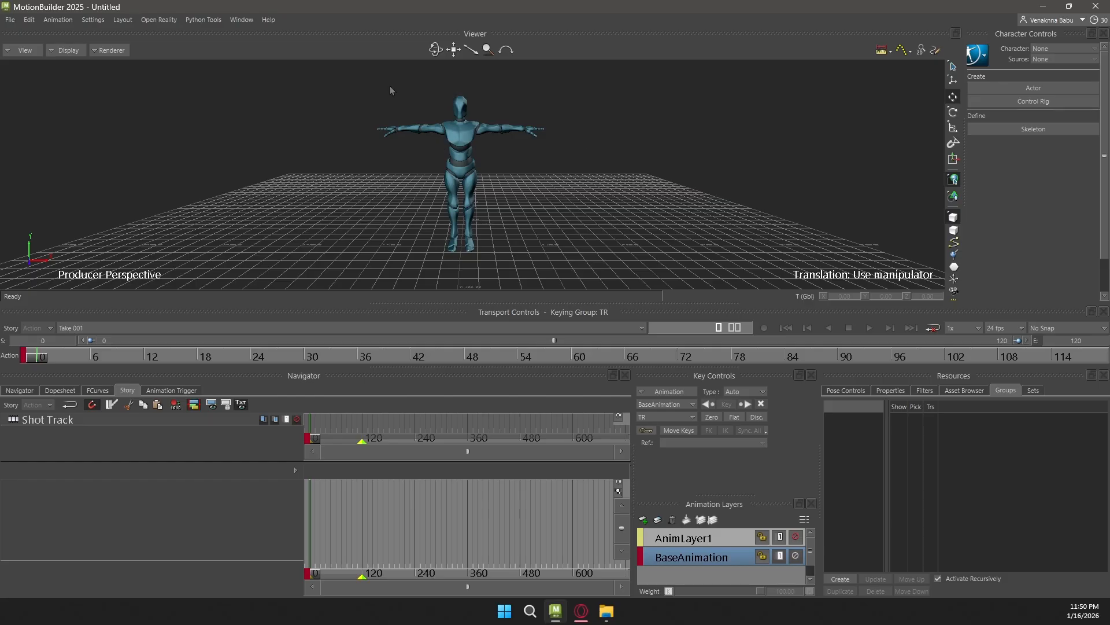
drag(373, 91, 585, 256)
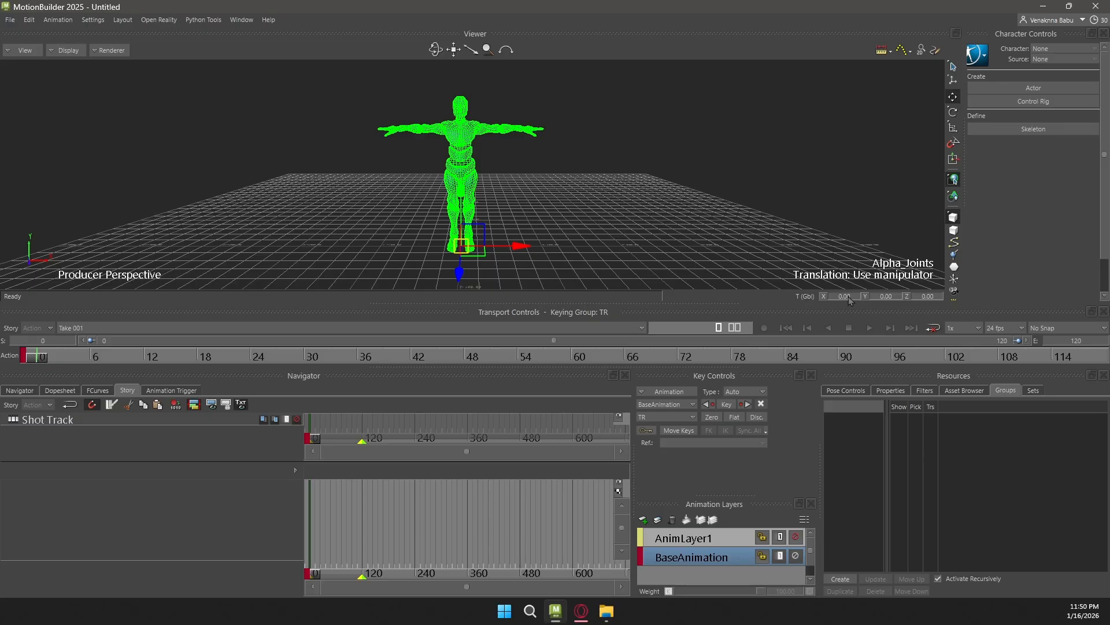
click(612, 116)
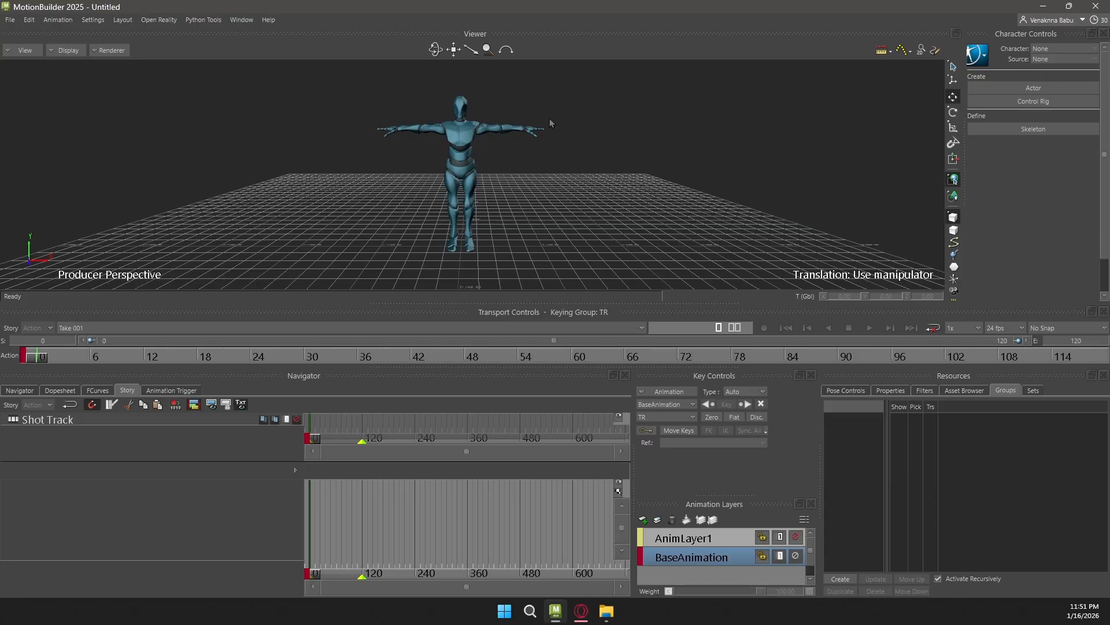
drag(398, 104, 511, 187)
click(560, 133)
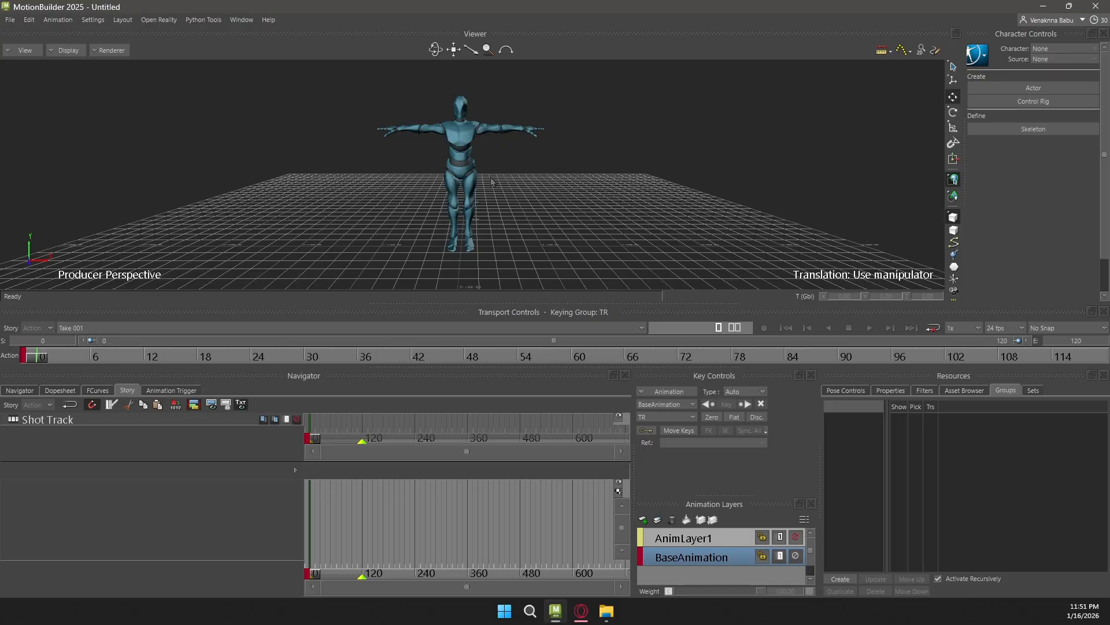
scroll(603, 116, up, 3)
scroll(605, 117, down, 2)
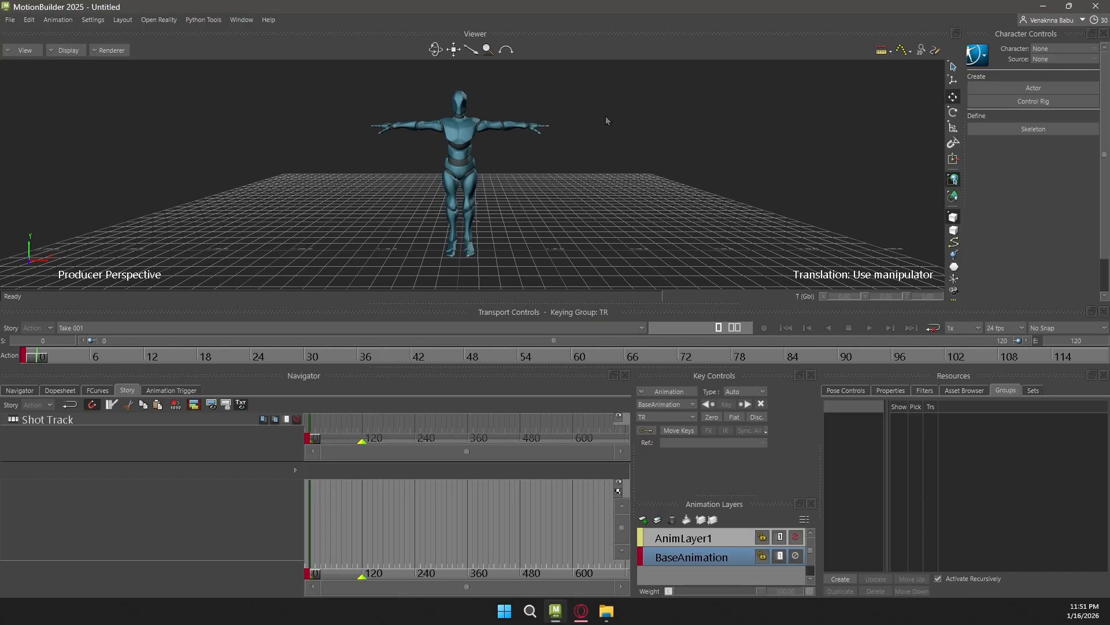
Split the viewer into two panes and show the schematic view beside the perspective view
key(ctrl+2)
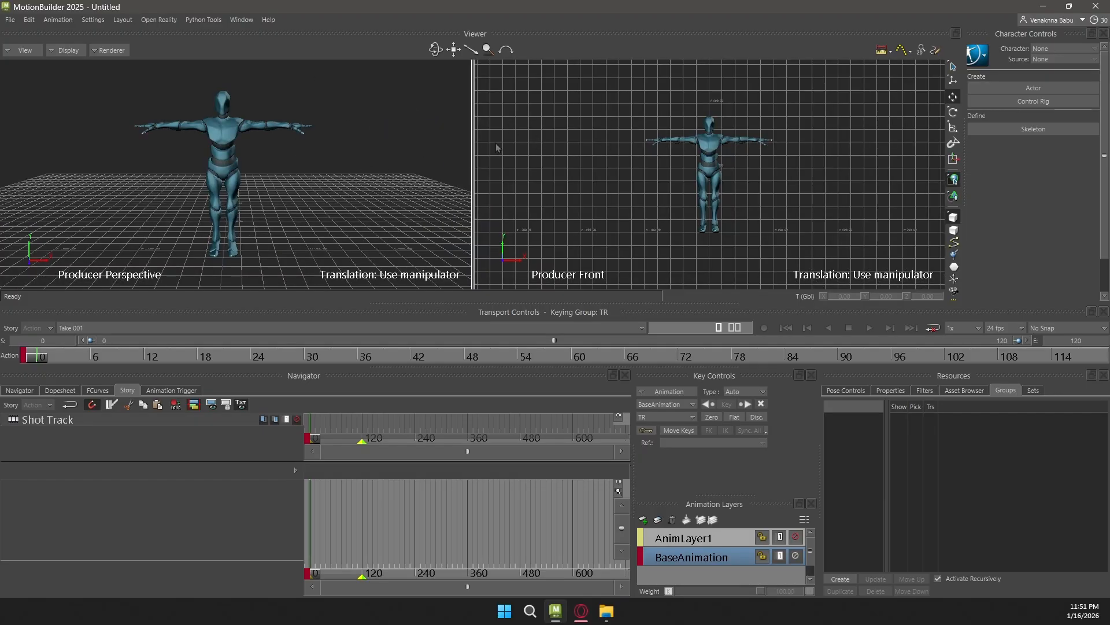
click(608, 123)
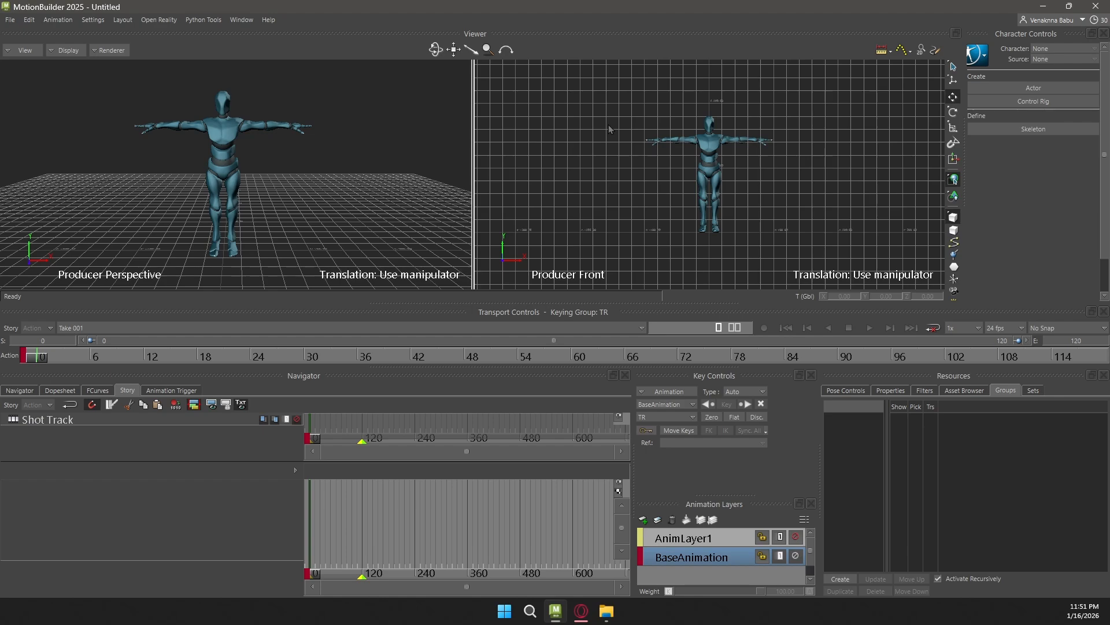
key(ctrl+e)
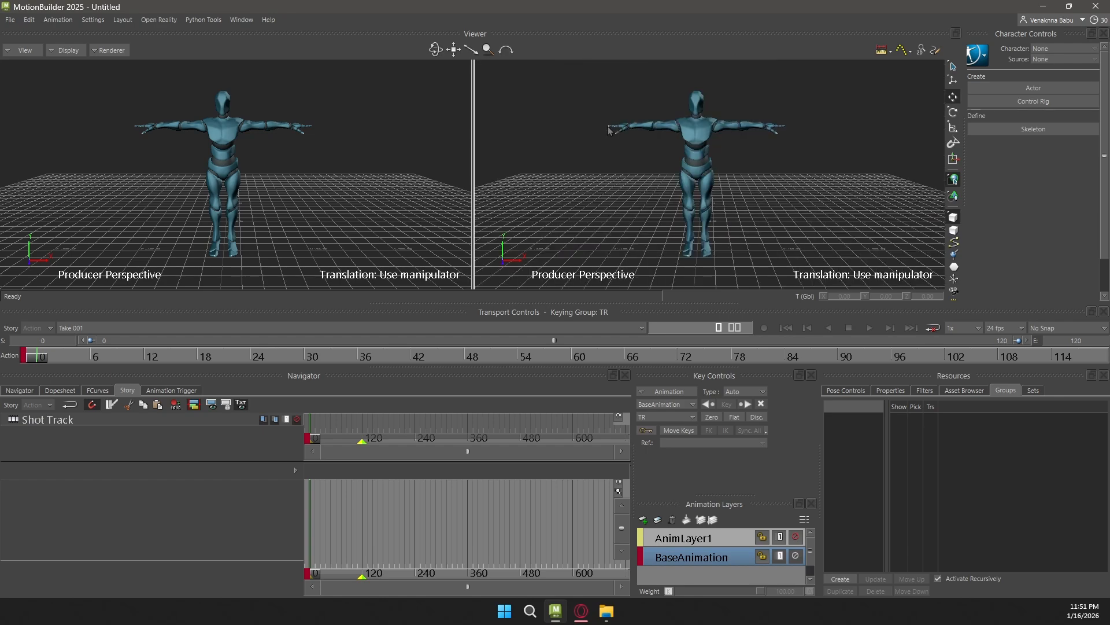
key(ctrl+w)
Examine the mixamorig:Hips hierarchy by selecting its nodes in the schematic view, and clear the selection
ctrl+drag(752, 164, 829, 164)
shift+drag(656, 177, 710, 97)
drag(509, 99, 942, 258)
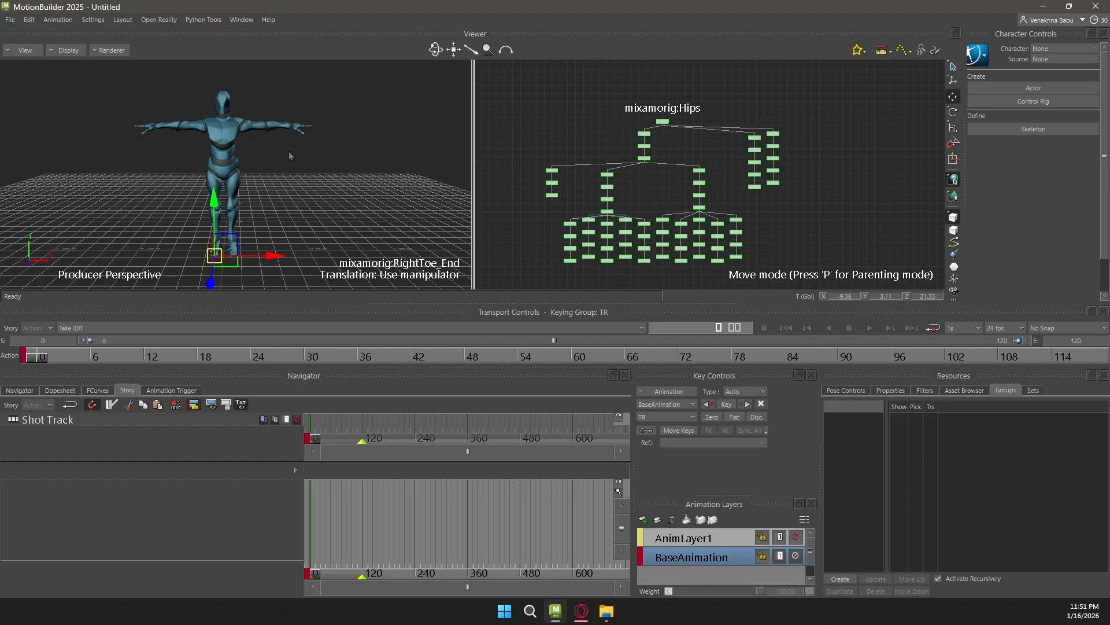
click(358, 120)
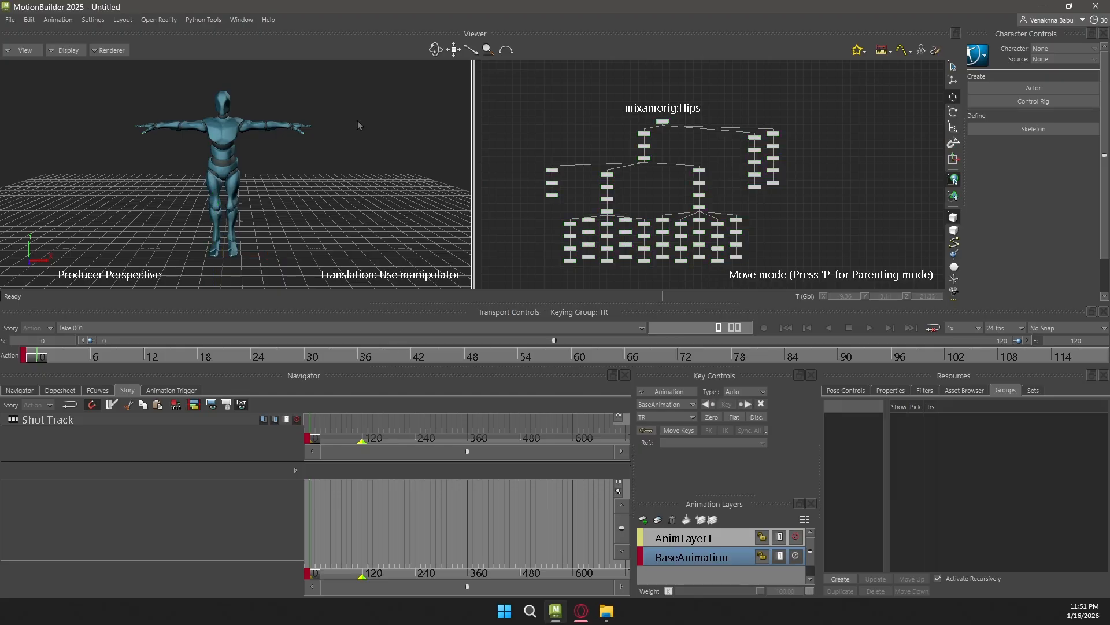
Turn on X-Ray display for the perspective pane and test-select the character with its bones showing through
key(ctrl+a)
key(ctrl+a)
drag(146, 90, 289, 229)
click(352, 121)
Select every node of the mixamorig:Hips hierarchy in the schematic view and create a group from them
scroll(694, 154, down, 5)
scroll(777, 116, up, 2)
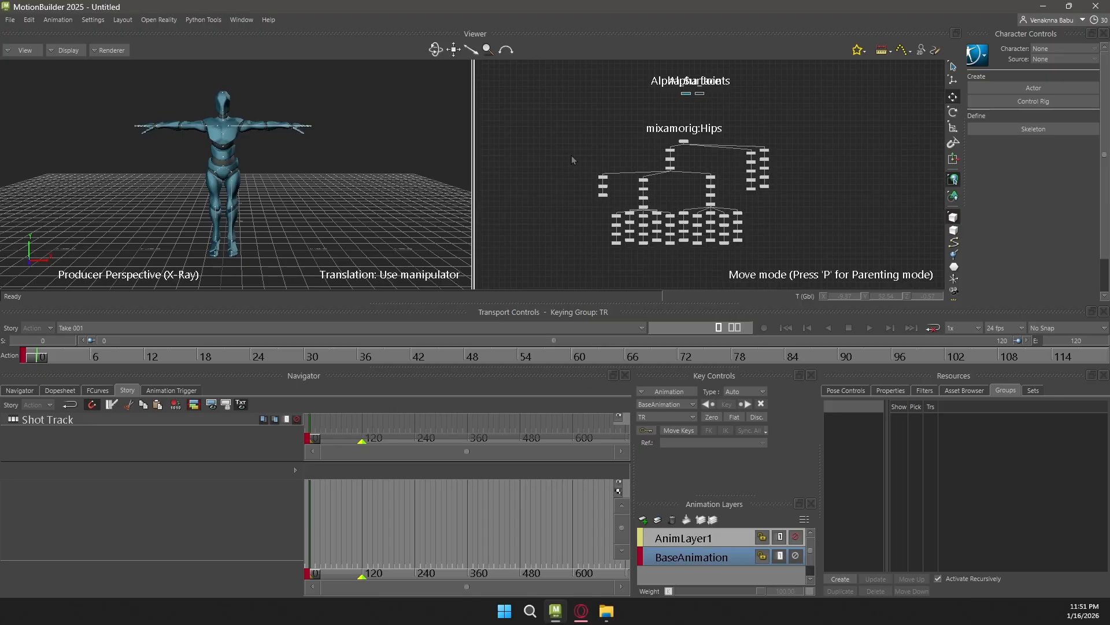
drag(567, 106, 840, 283)
drag(824, 267, 822, 267)
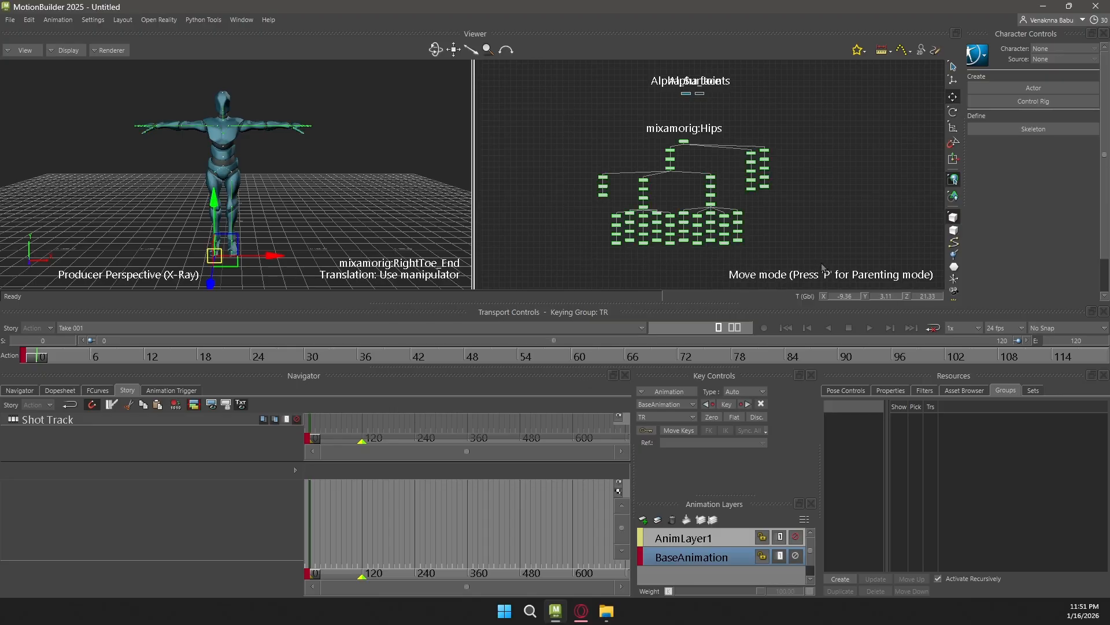
click(848, 578)
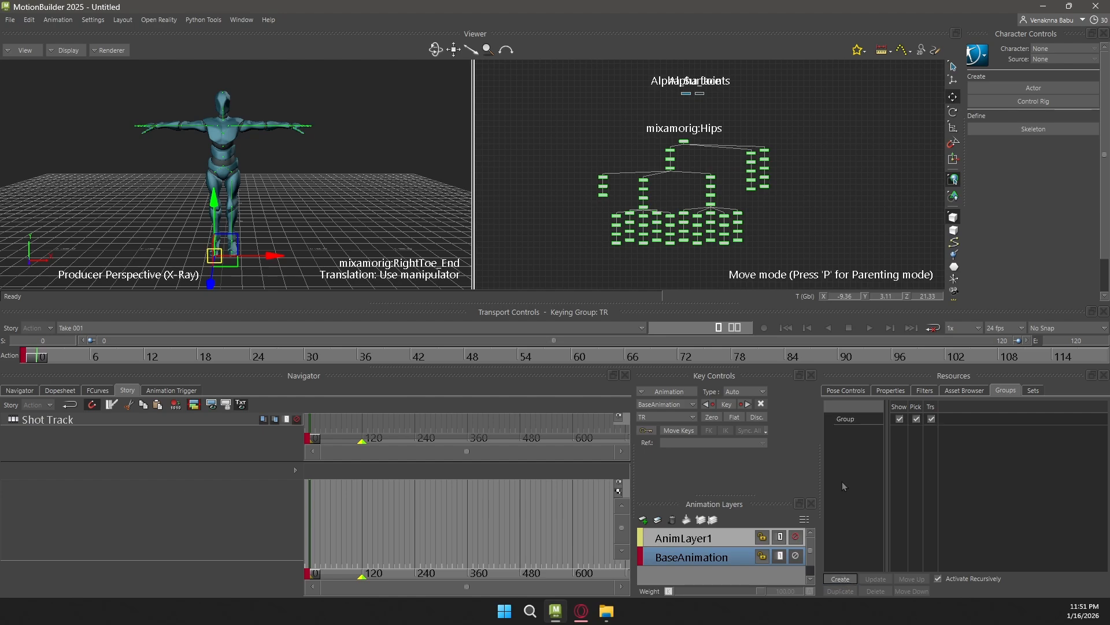
Rename the new bone group as YBotSkeleton
double_click(859, 419)
text(Y)
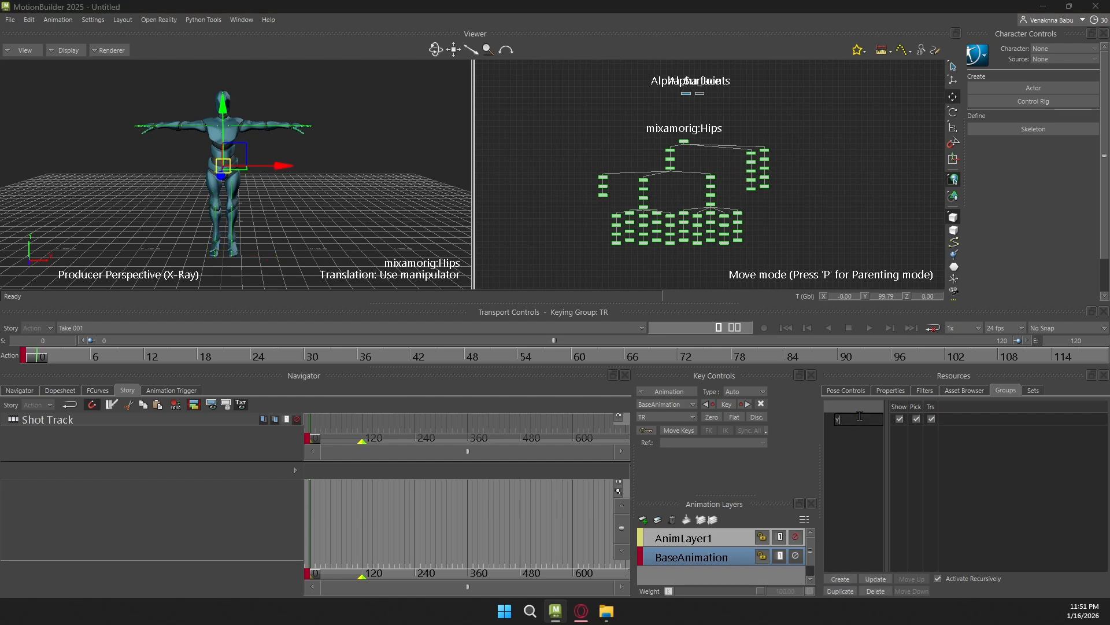
text(BotSkeleton)
key(Return)
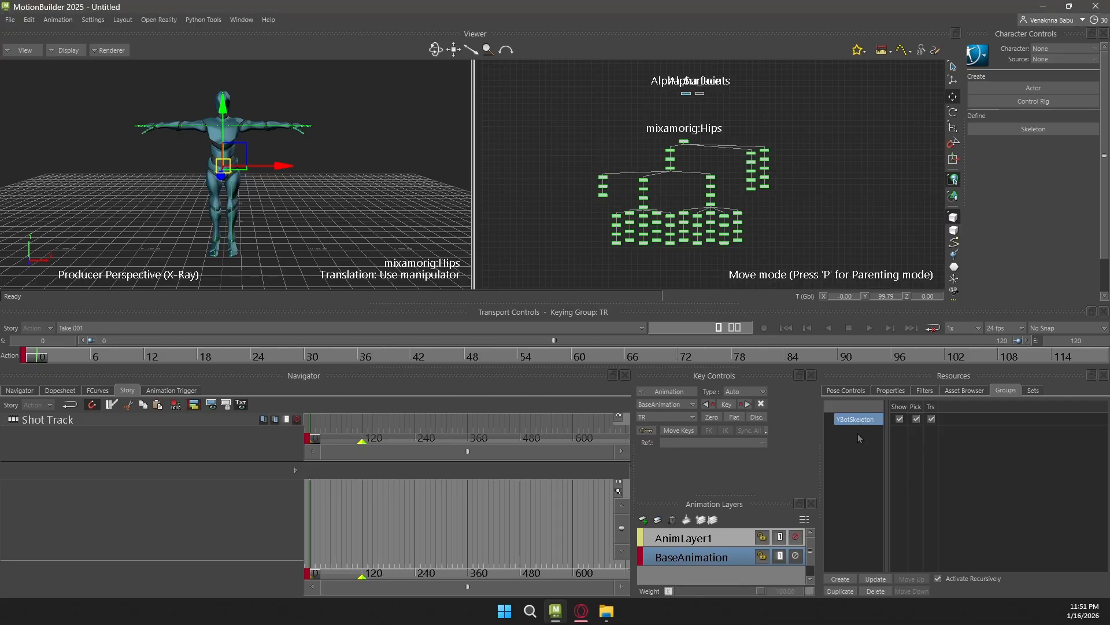
Toggle the YBotSkeleton group's visibility off and on to check its effect, and clear the selection
click(901, 420)
click(900, 419)
click(900, 419)
click(900, 419)
click(778, 203)
Select the Alpha_Surface and Alpha_Joints meshes in the schematic view and create a second group from them
scroll(797, 137, up, 3)
scroll(769, 144, down, 3)
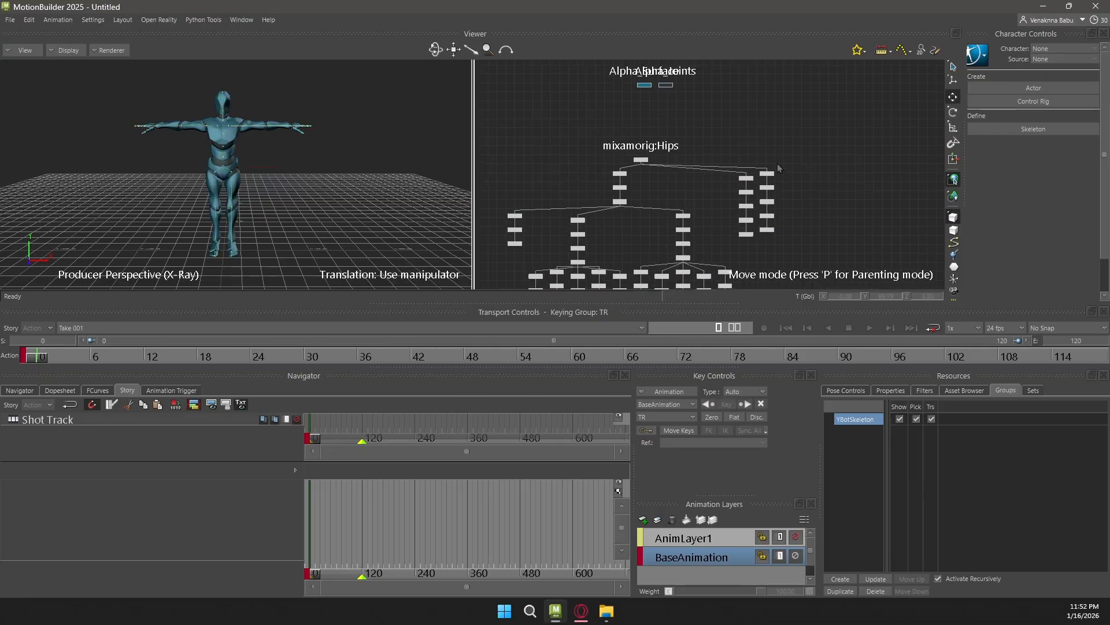
drag(594, 90, 596, 92)
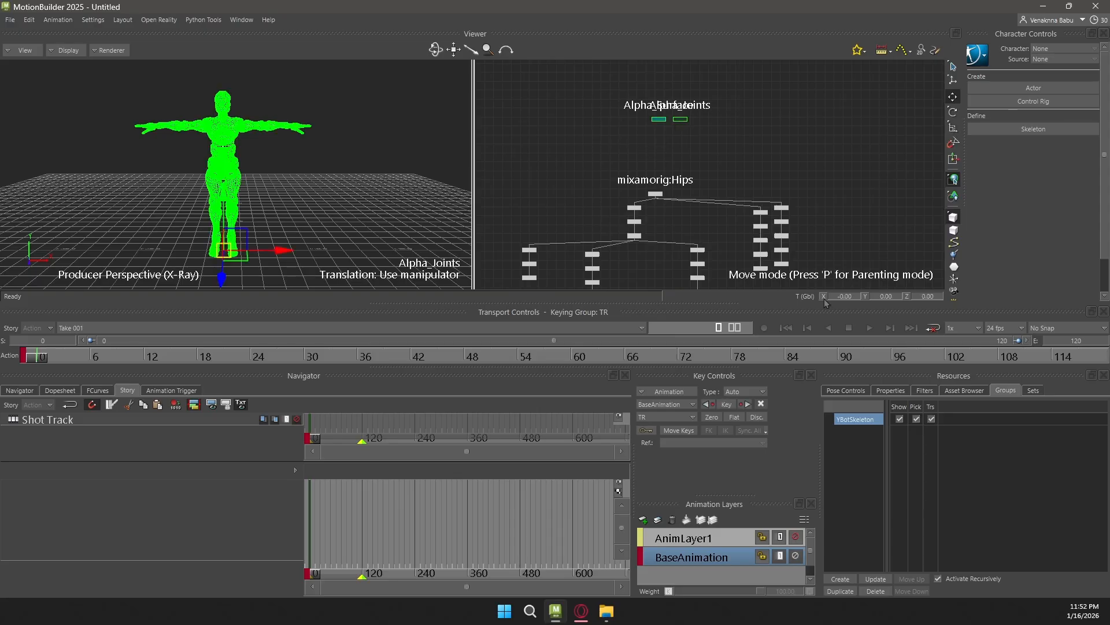
click(852, 461)
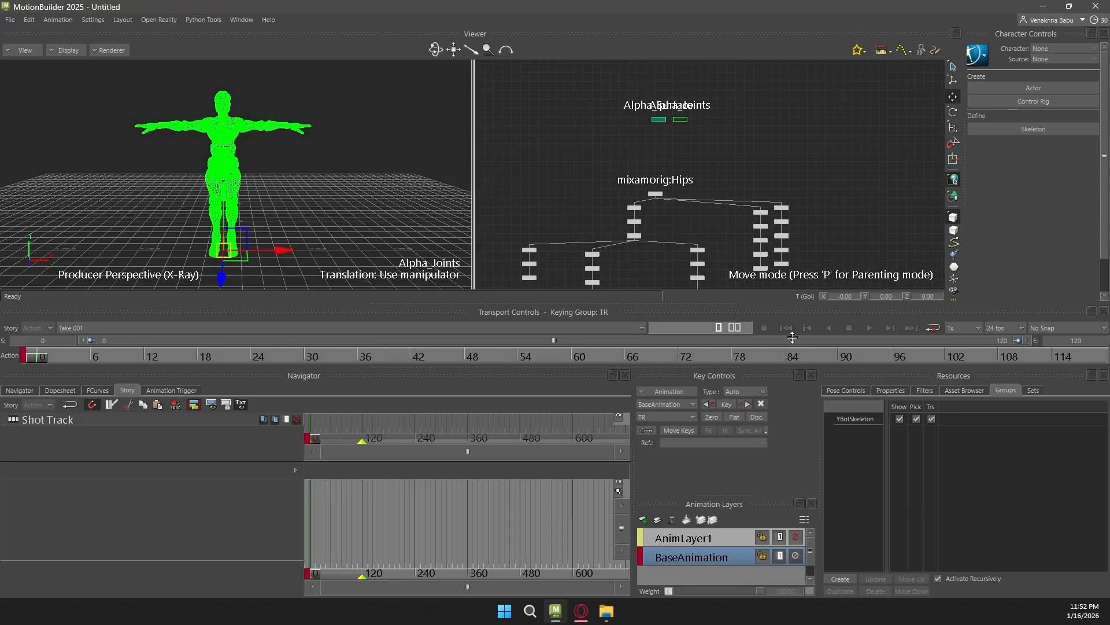
click(841, 579)
Rename the new mesh group as YBotMesh
click(849, 432)
double_click(849, 431)
text(Yb)
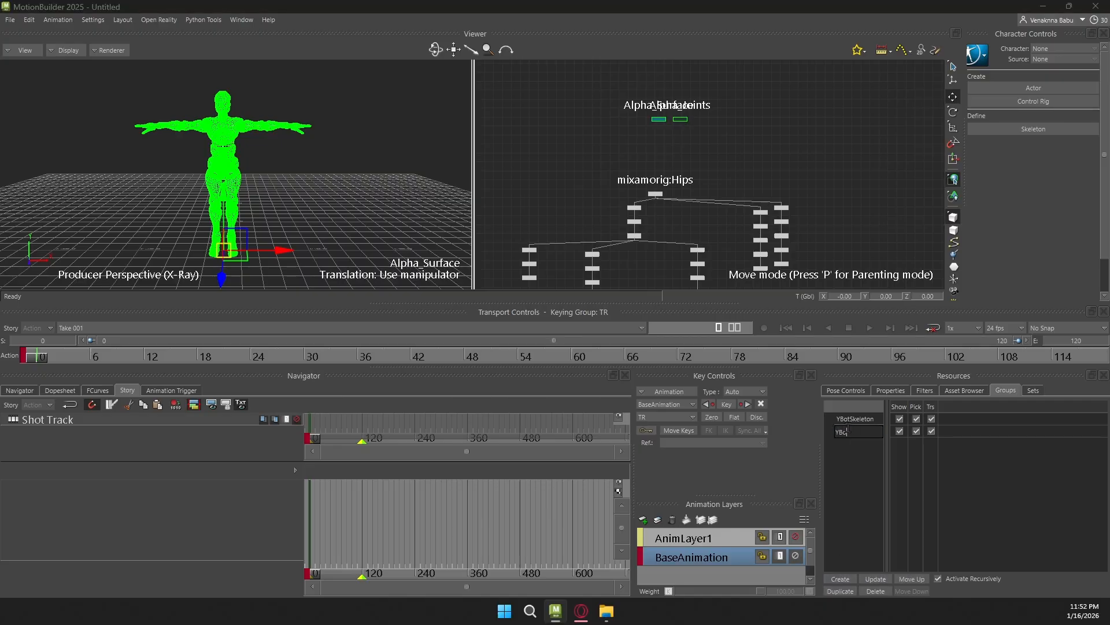
text(otMesh)
key(Return)
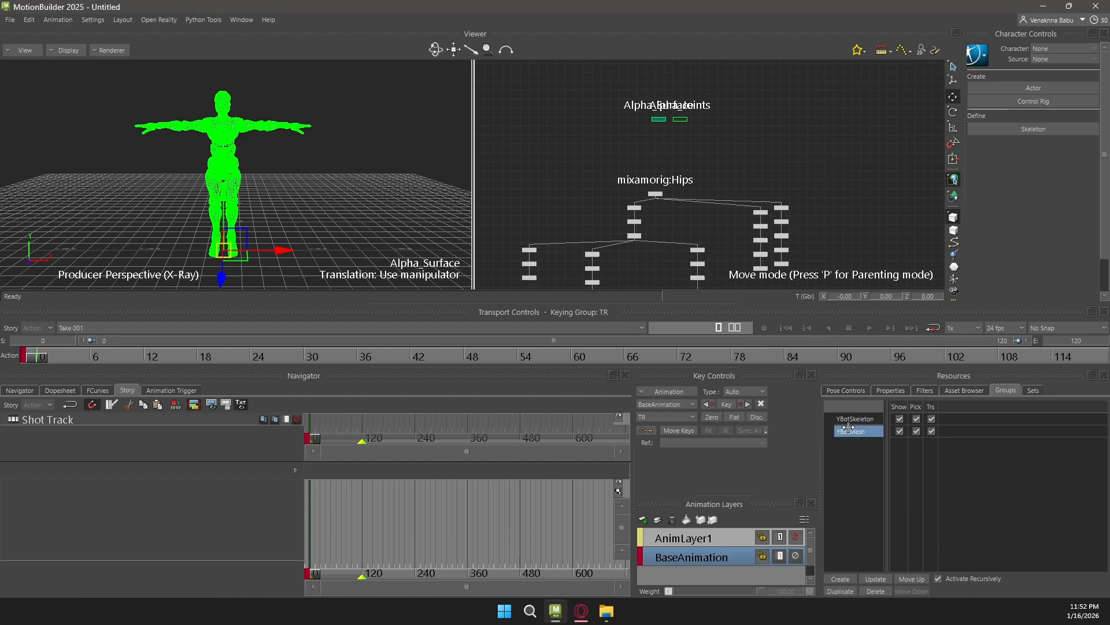
Clear the selection and toggle the YBotMesh group's visibility off and on to check which objects it controls
click(399, 154)
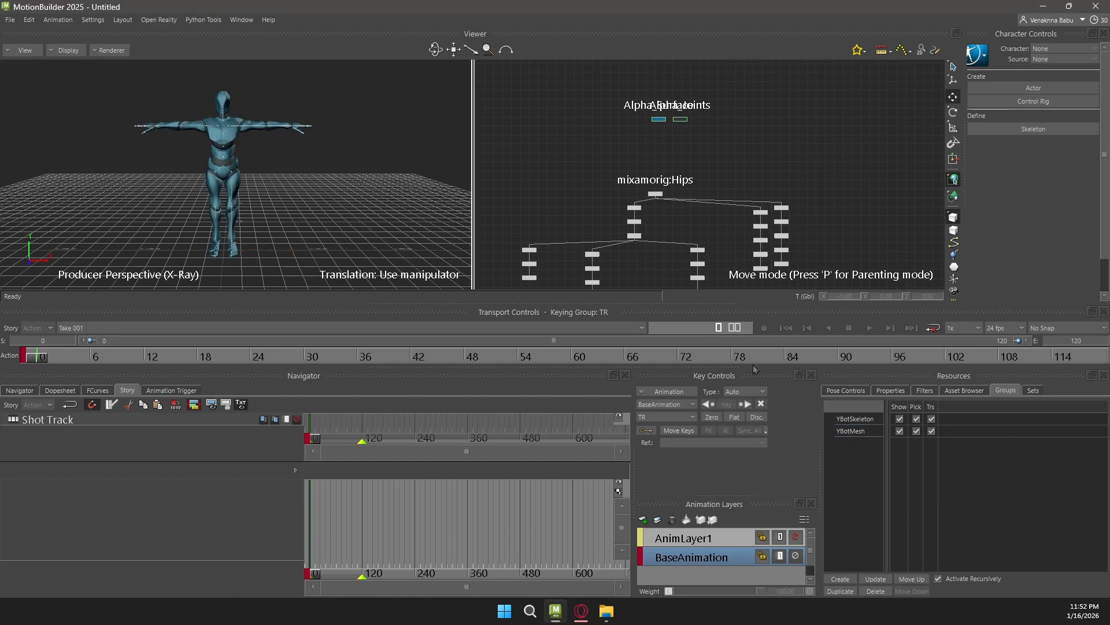
click(899, 431)
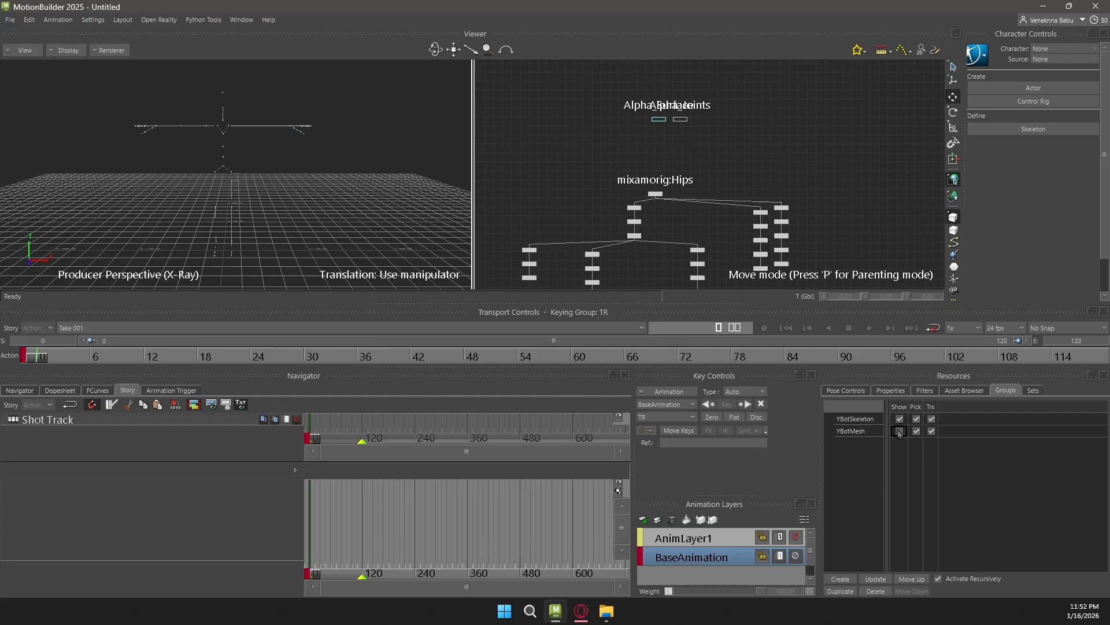
click(899, 431)
click(899, 431)
click(899, 431)
scroll(290, 126, up, 5)
scroll(725, 133, up, 2)
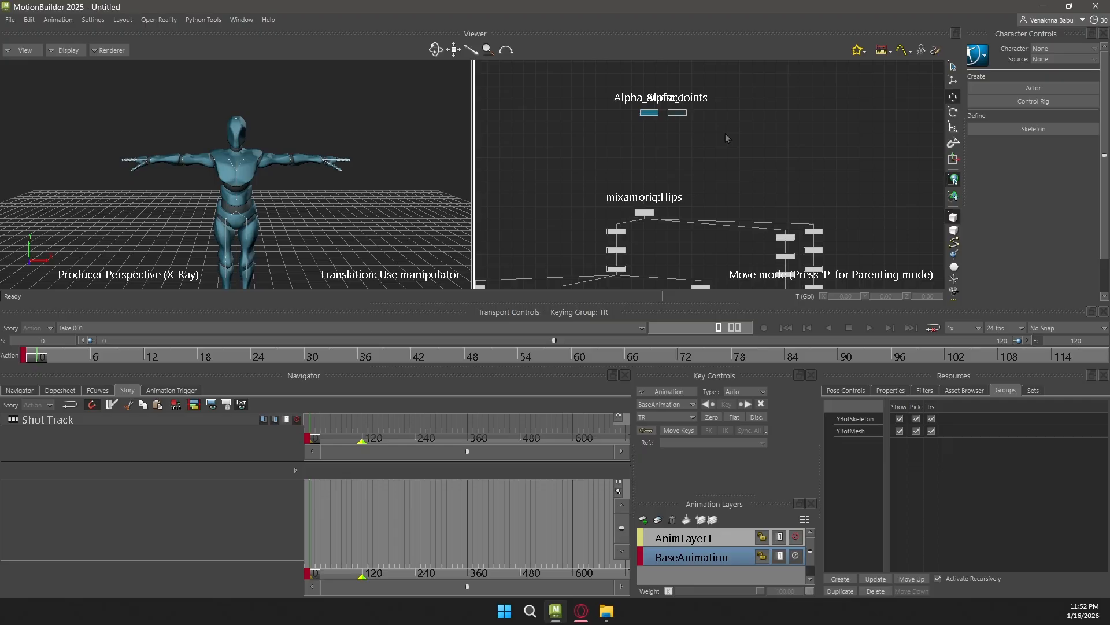
scroll(725, 134, up, 1)
scroll(731, 101, up, 5)
scroll(719, 125, down, 5)
scroll(644, 194, down, 1)
middle_drag(641, 192, 658, 126)
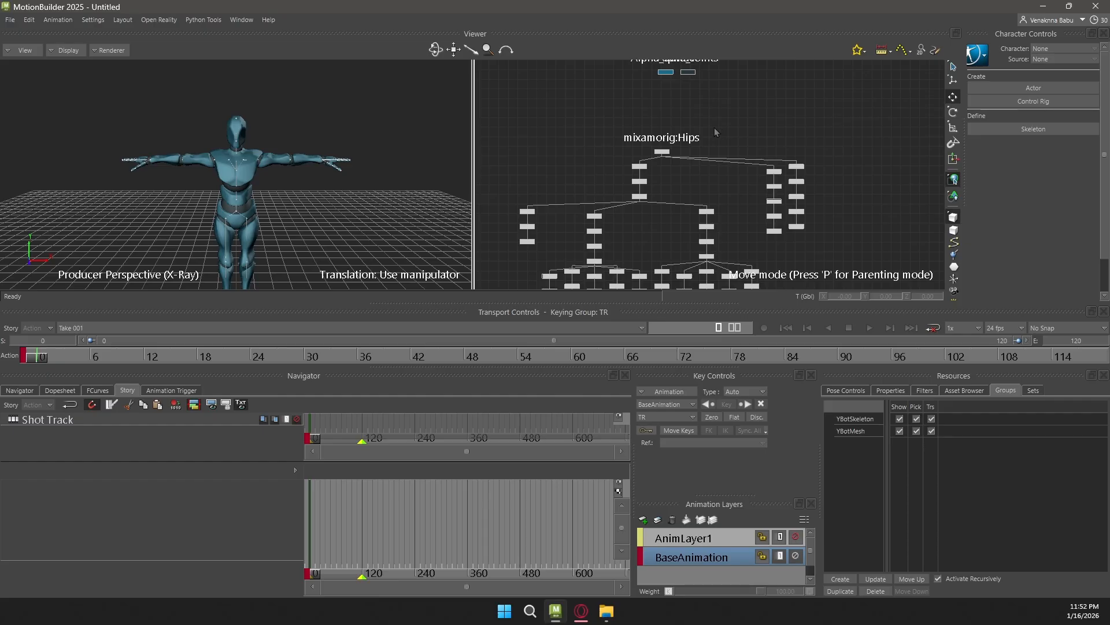
Show the Characters templates in the Asset Browser and select the Character template
click(892, 392)
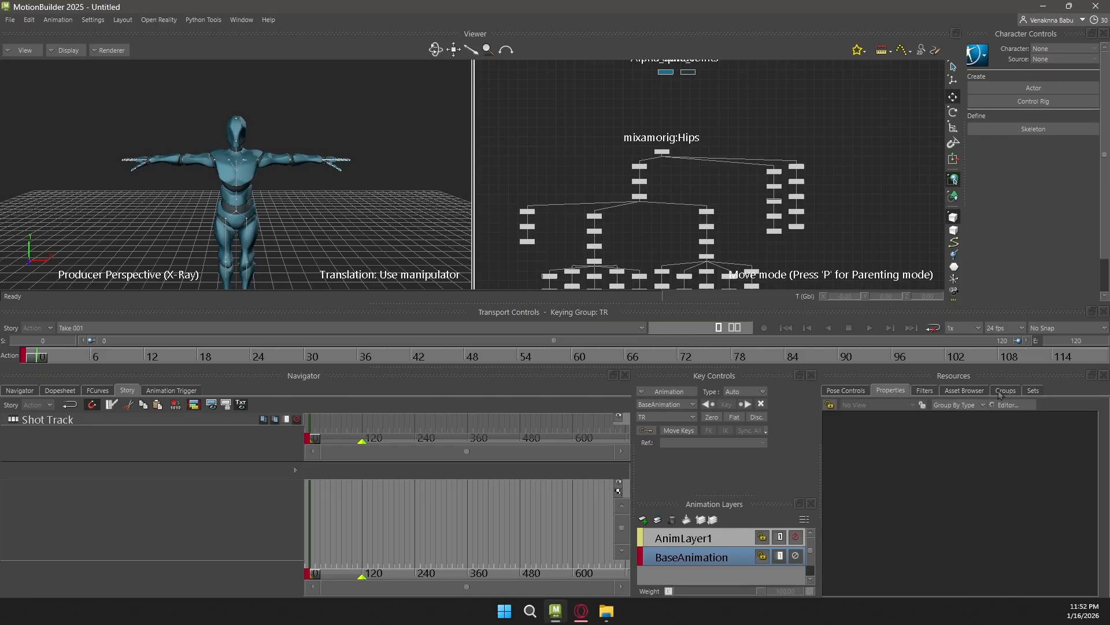
click(975, 393)
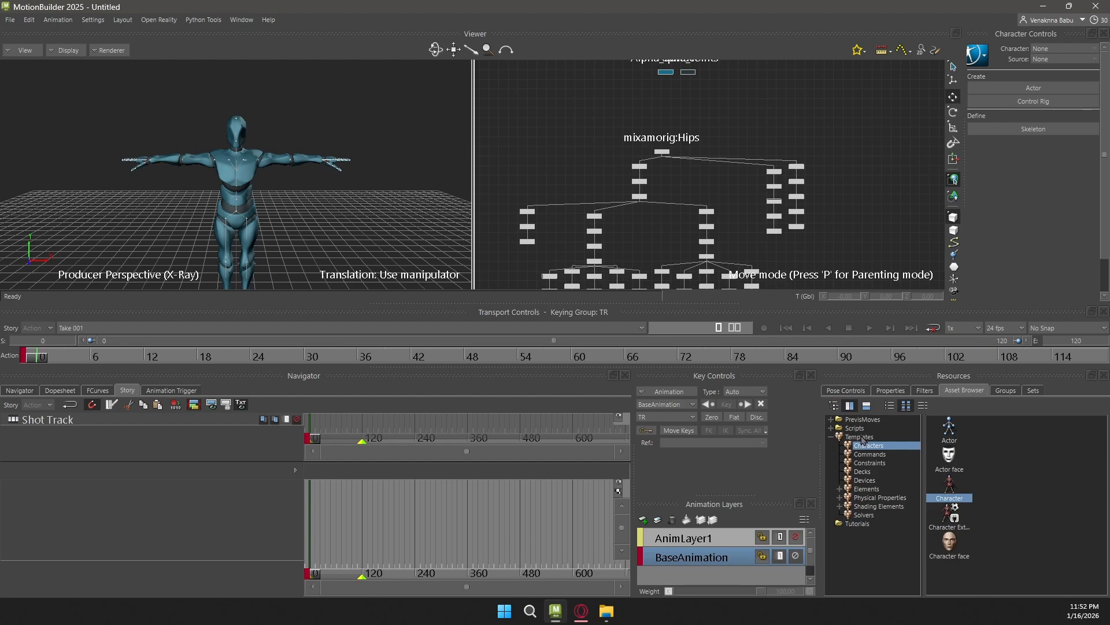
click(861, 437)
click(871, 446)
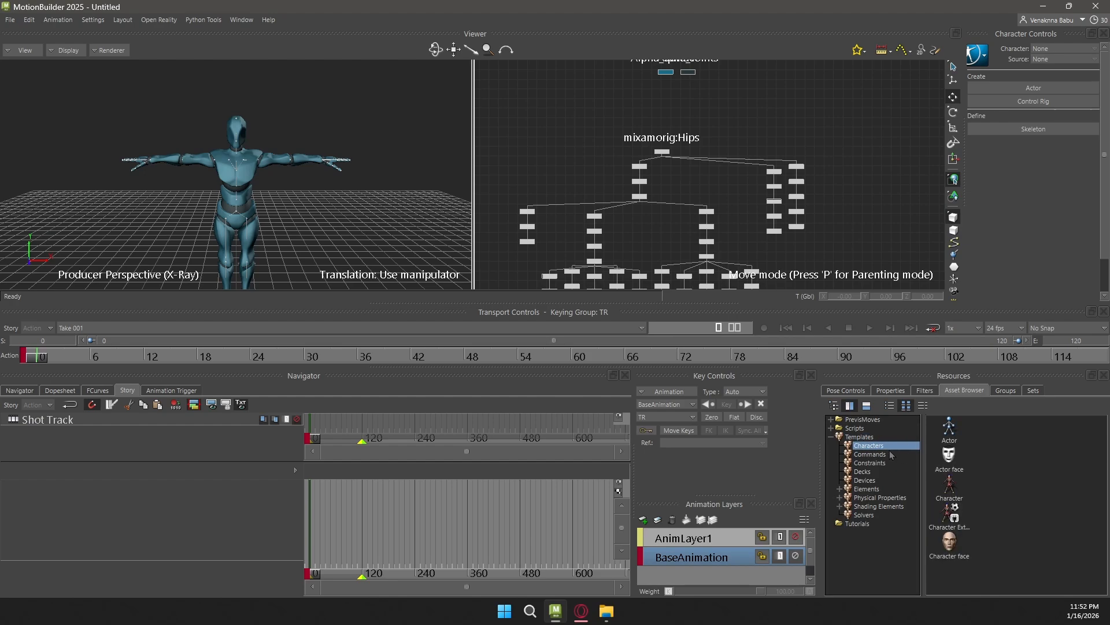
click(946, 489)
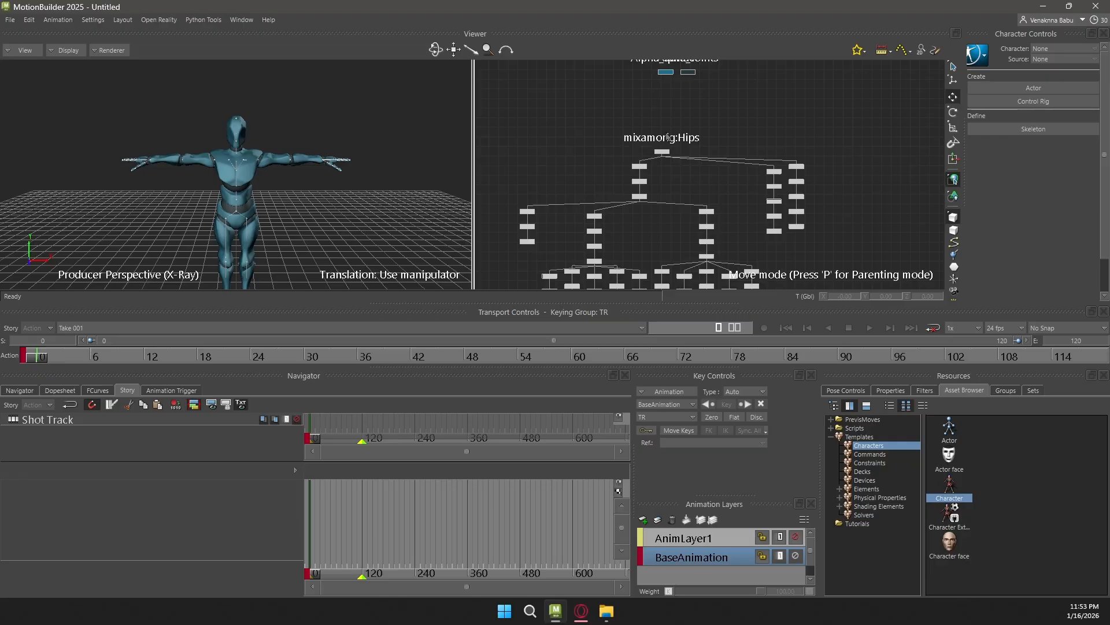
Apply the Character template to the mixamorig:Hips node and characterize the skeleton as a biped
scroll(720, 127, up, 2)
scroll(714, 124, up, 3)
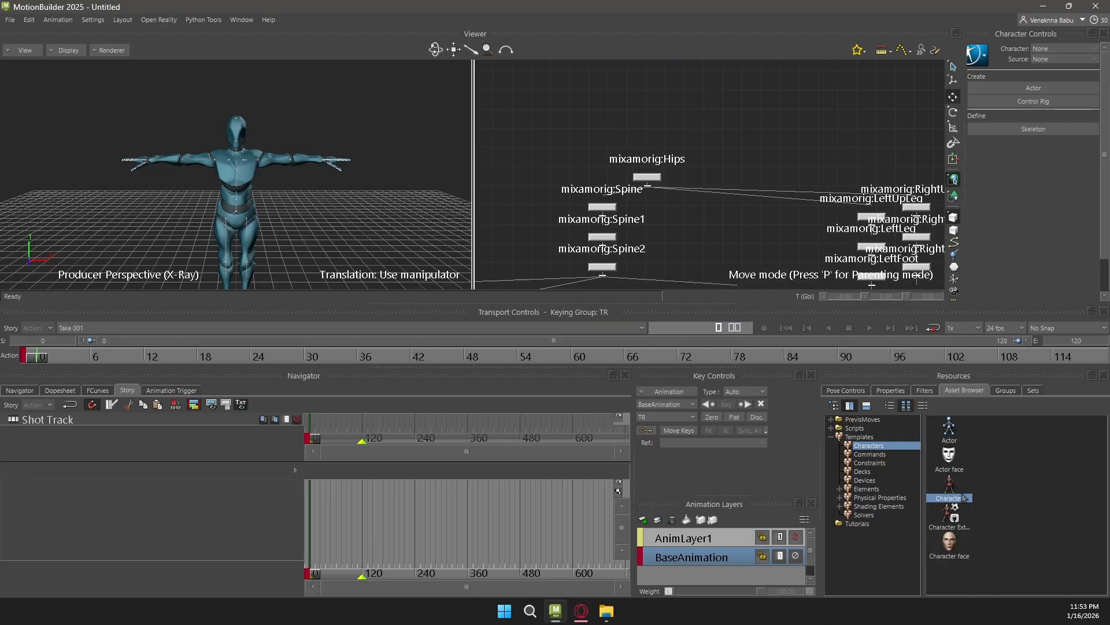
click(653, 178)
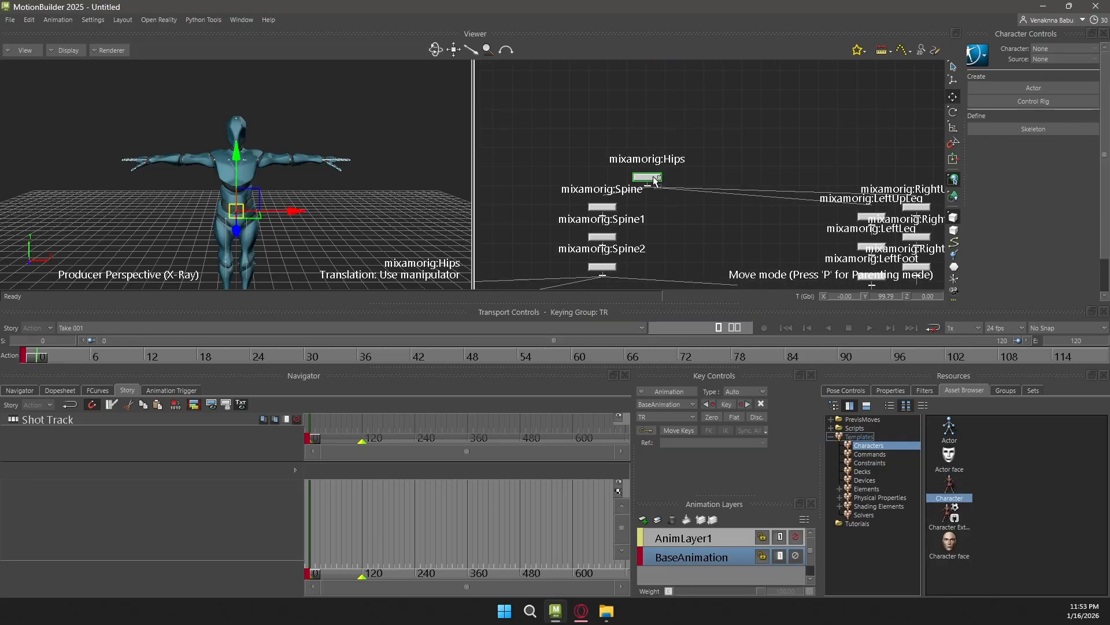
drag(654, 179, 666, 181)
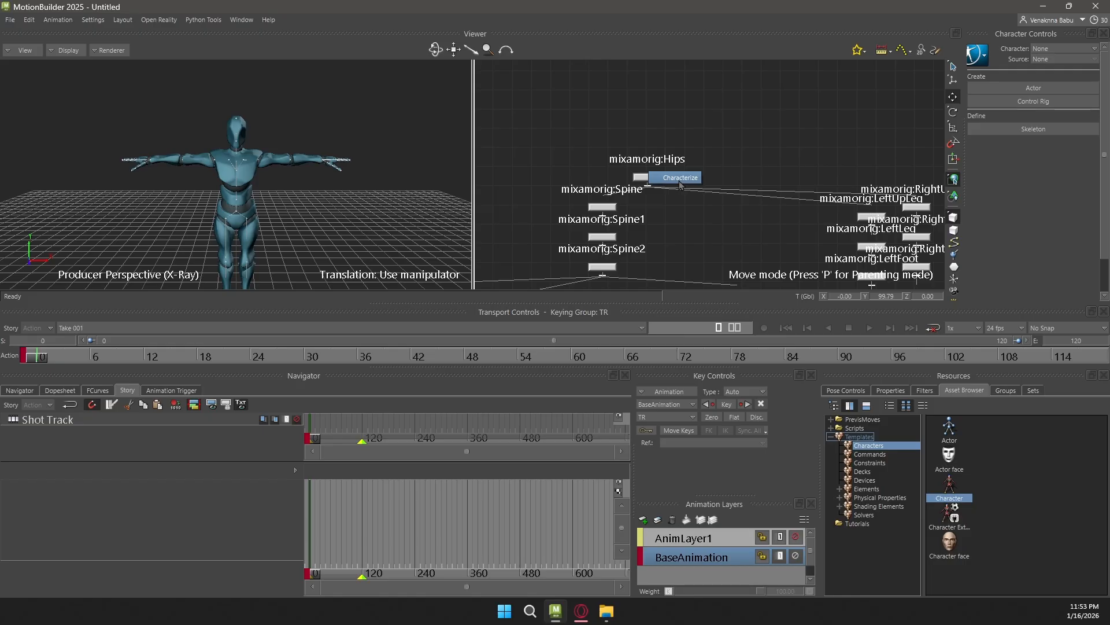
click(678, 179)
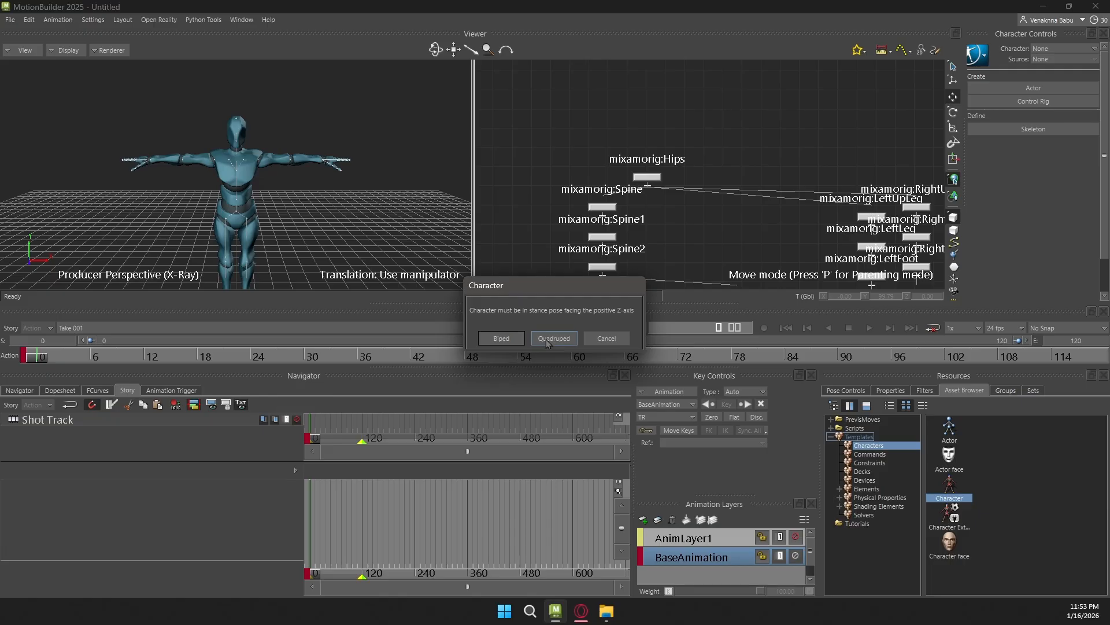
click(502, 341)
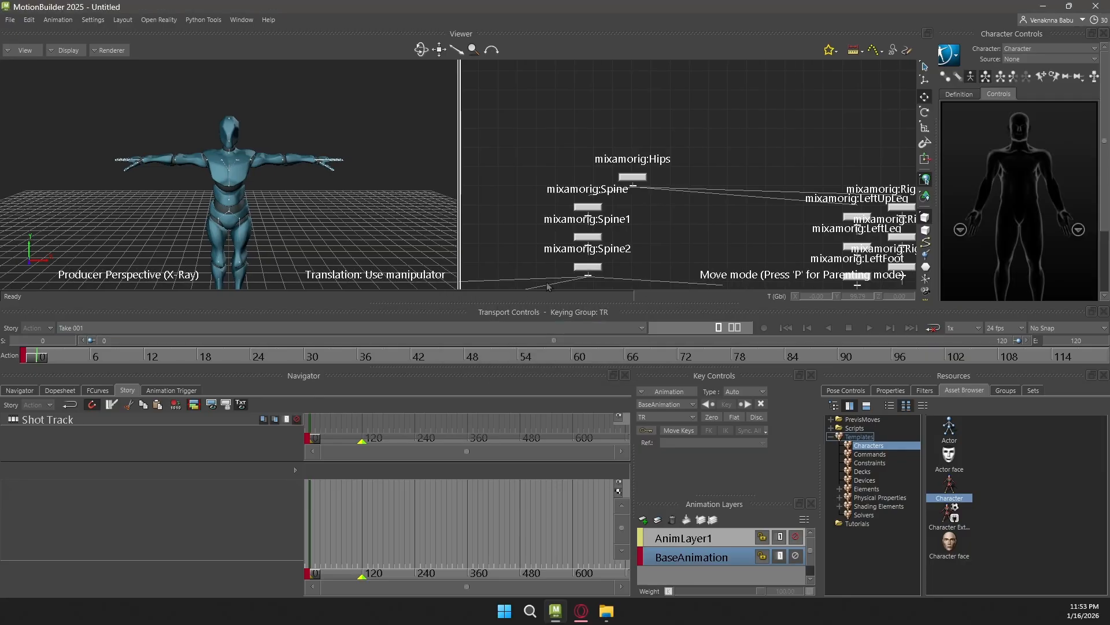
Expand the scene's Characters in the Navigator and select the newly created character
click(20, 390)
click(7, 458)
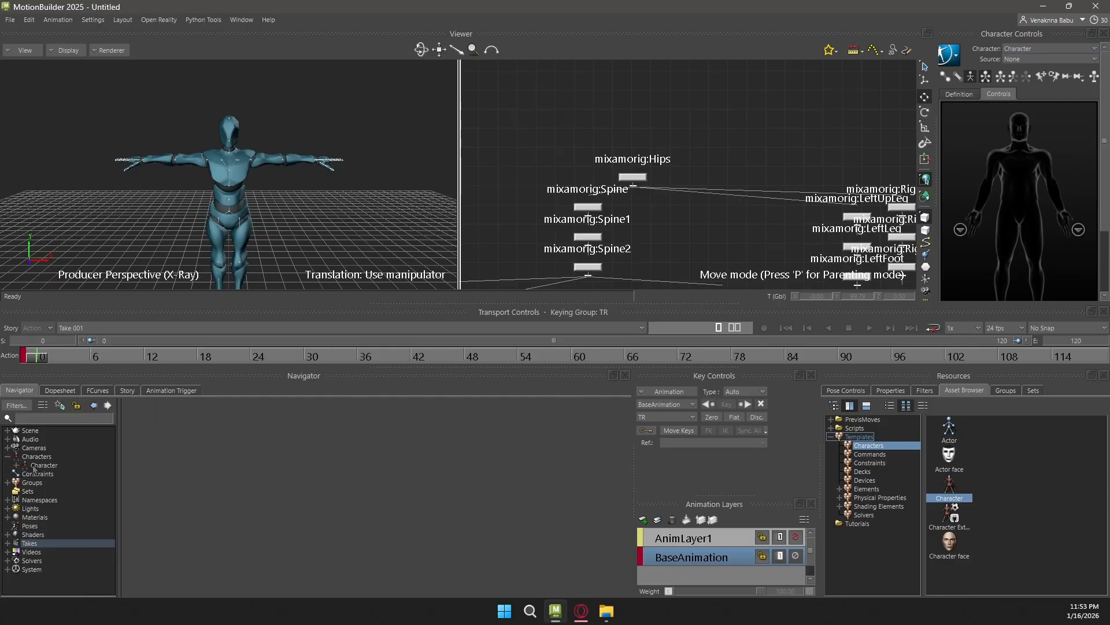
click(51, 466)
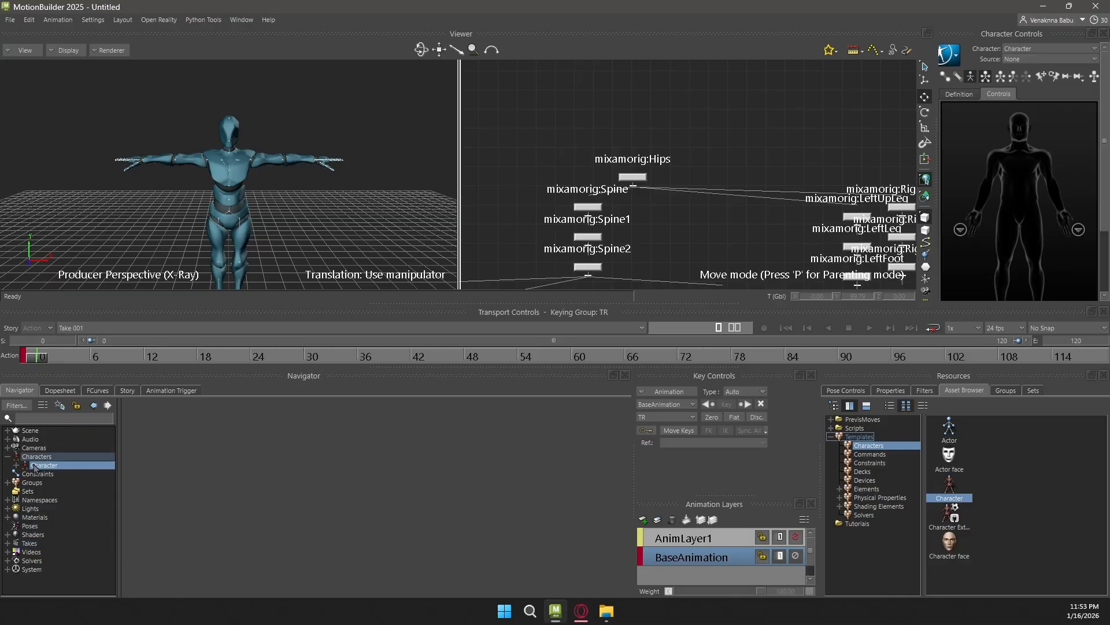
Rename the character as YBot through its definition editing options
click(949, 55)
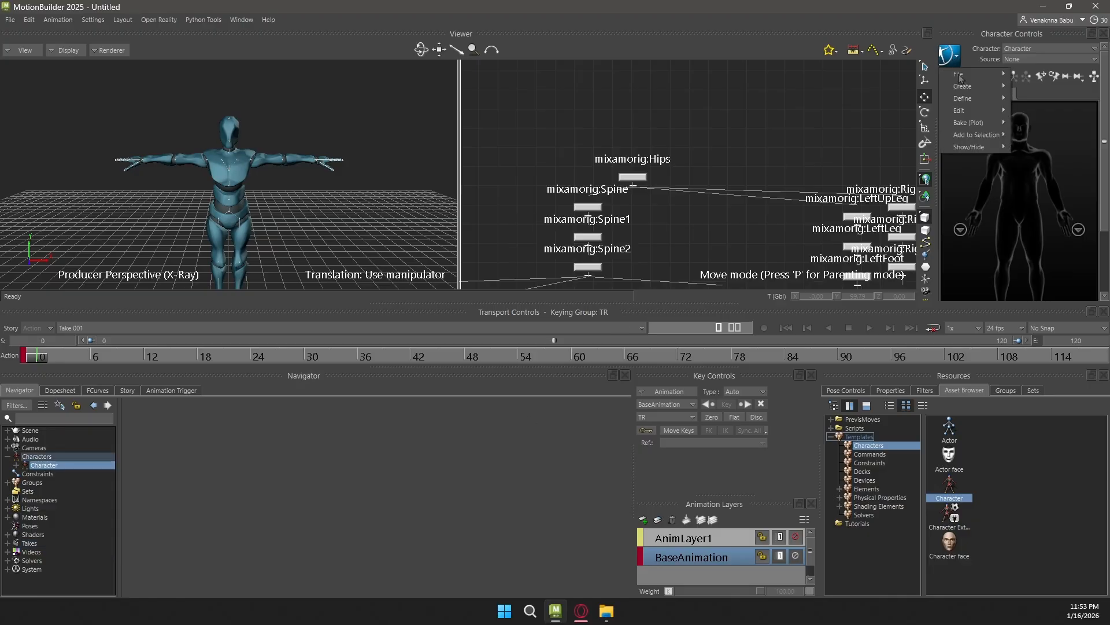
mouse_move(983, 111)
mouse_move(1037, 122)
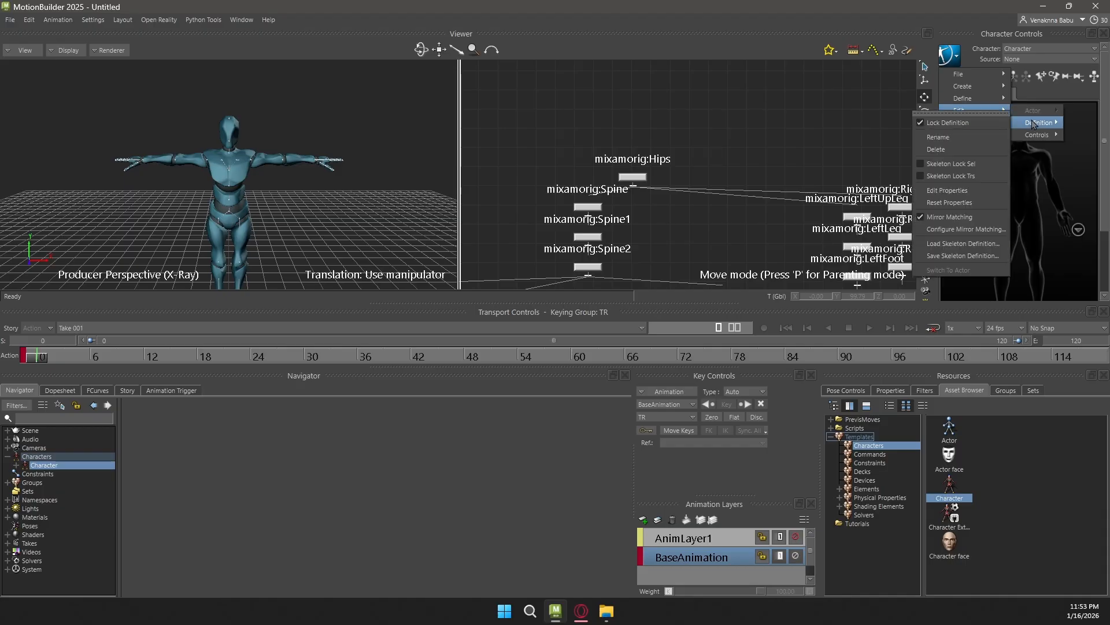
click(955, 147)
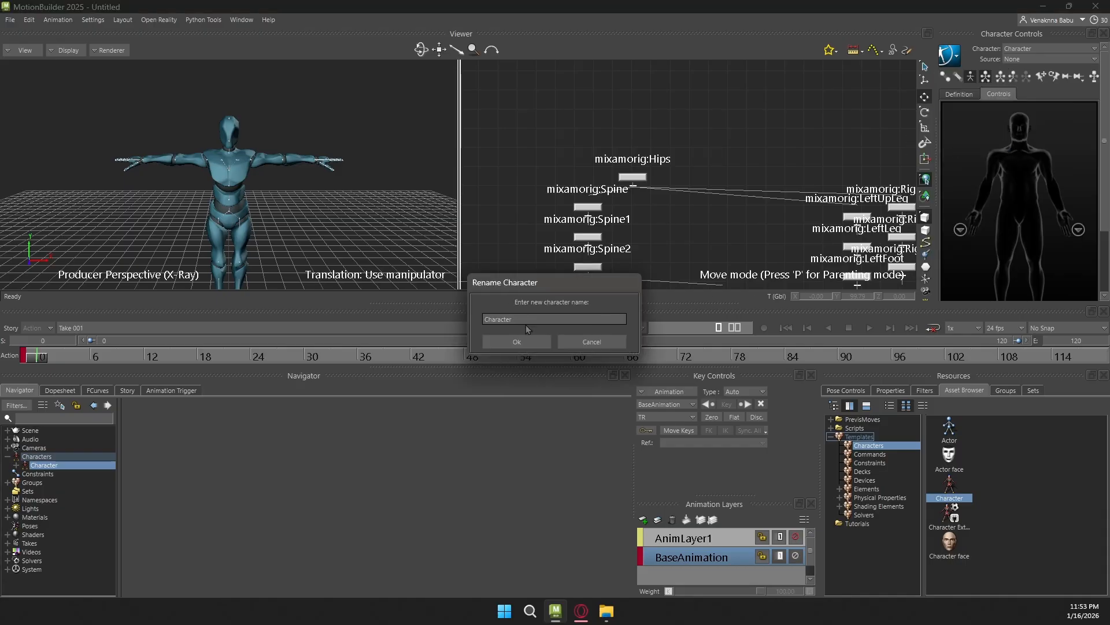
drag(526, 323, 520, 323)
double_click(520, 323)
text(Yb)
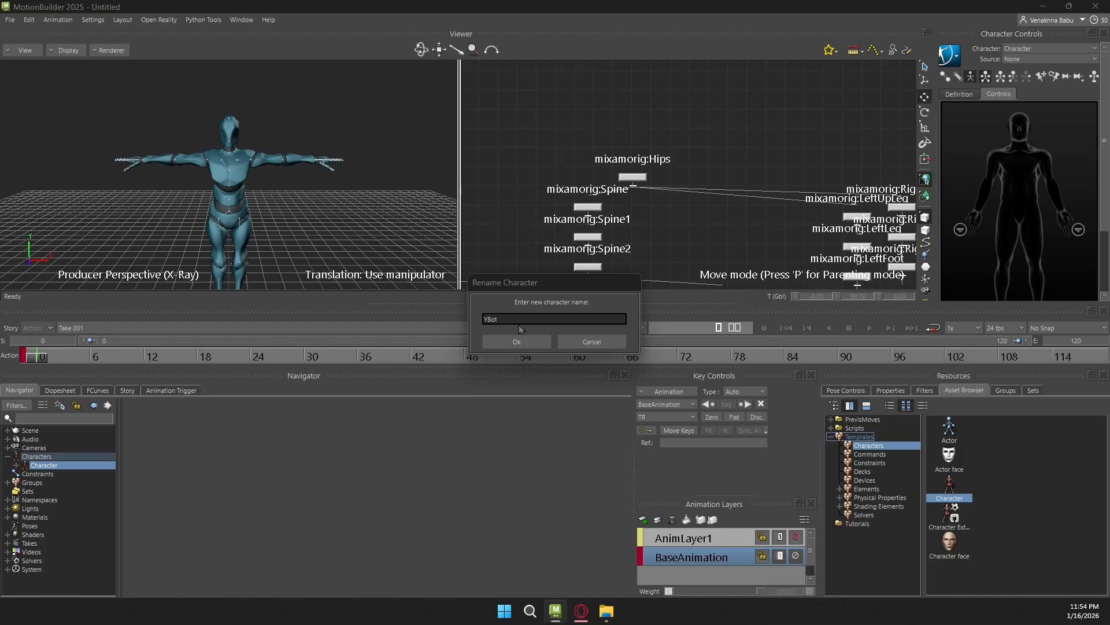
click(517, 341)
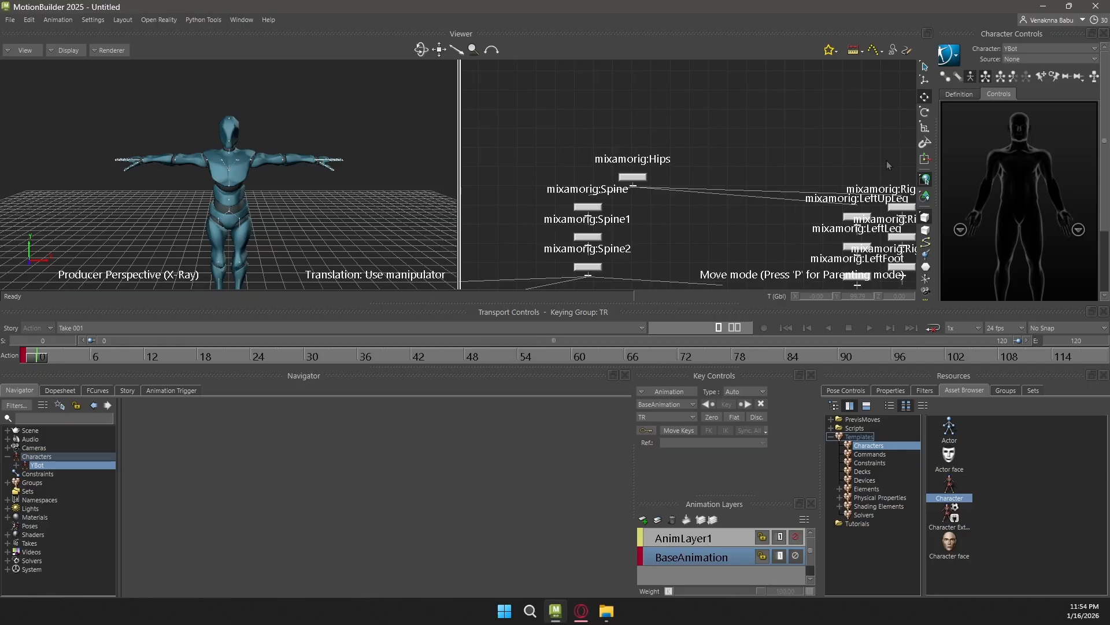
Examine the YBot character's bone mapping in its definition view
click(965, 96)
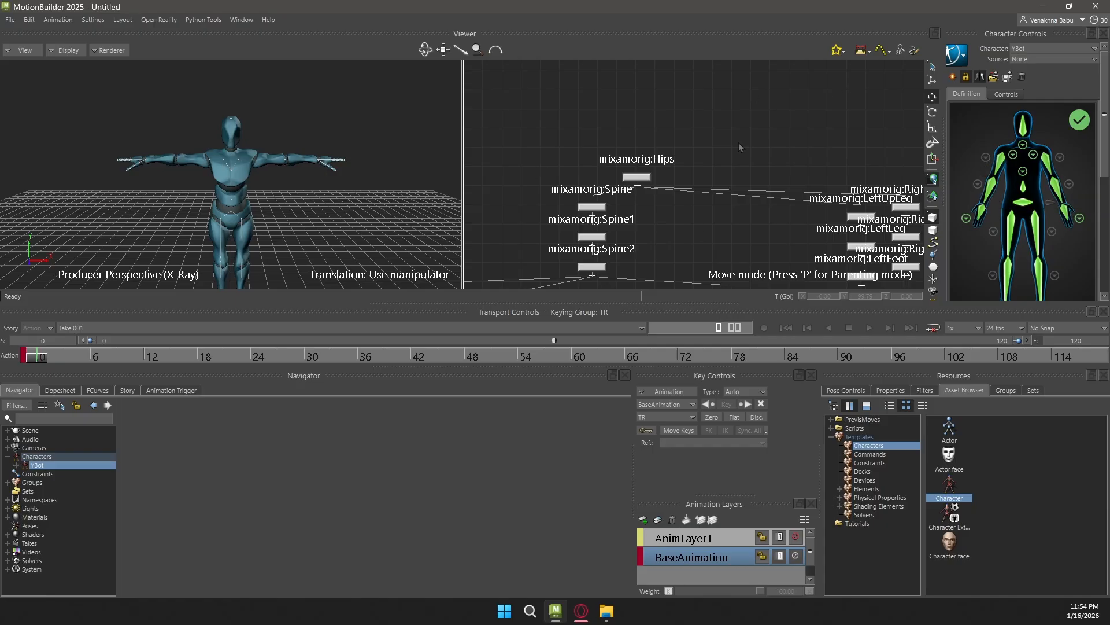
shift+drag(636, 174, 631, 137)
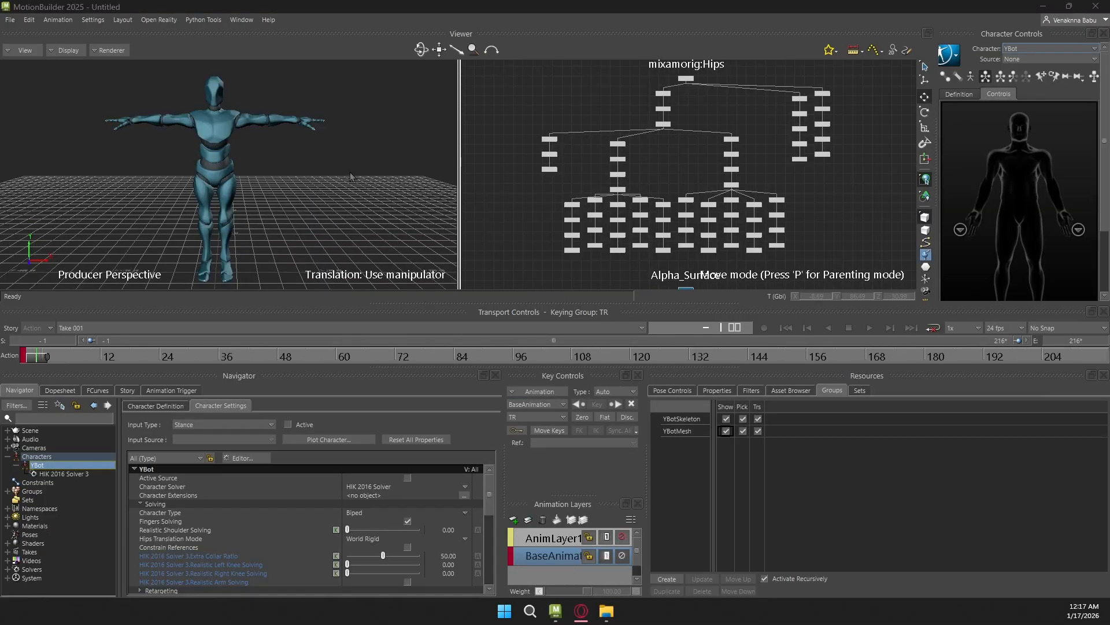
Test-select the character with a selection box in the perspective view and clear the selection
click(351, 155)
ctrl+drag(353, 155, 302, 140)
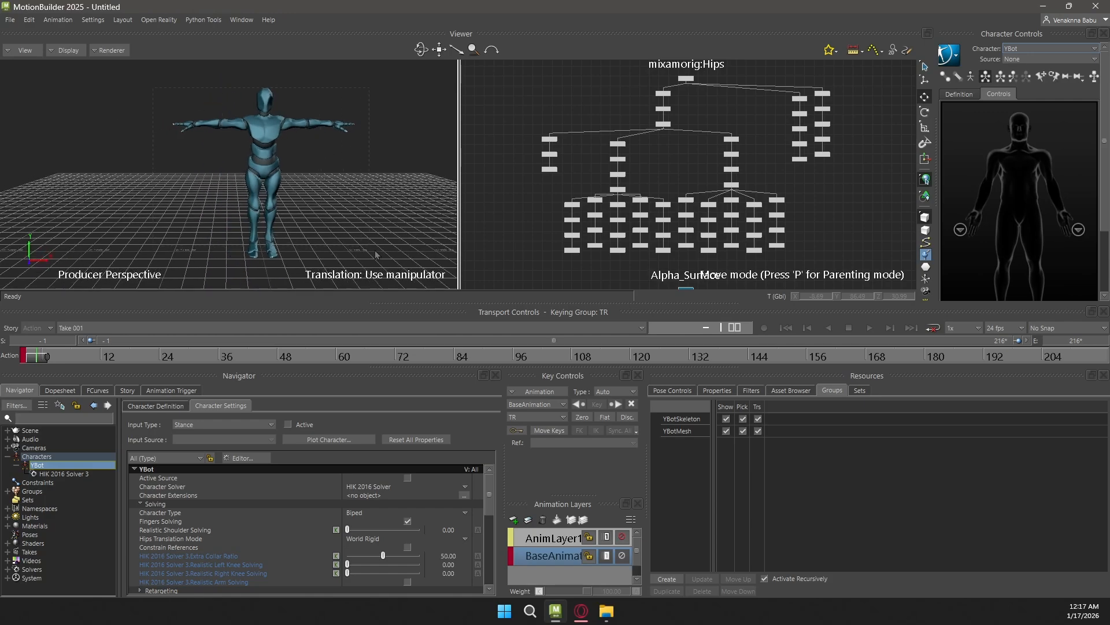
drag(373, 249, 374, 250)
click(366, 141)
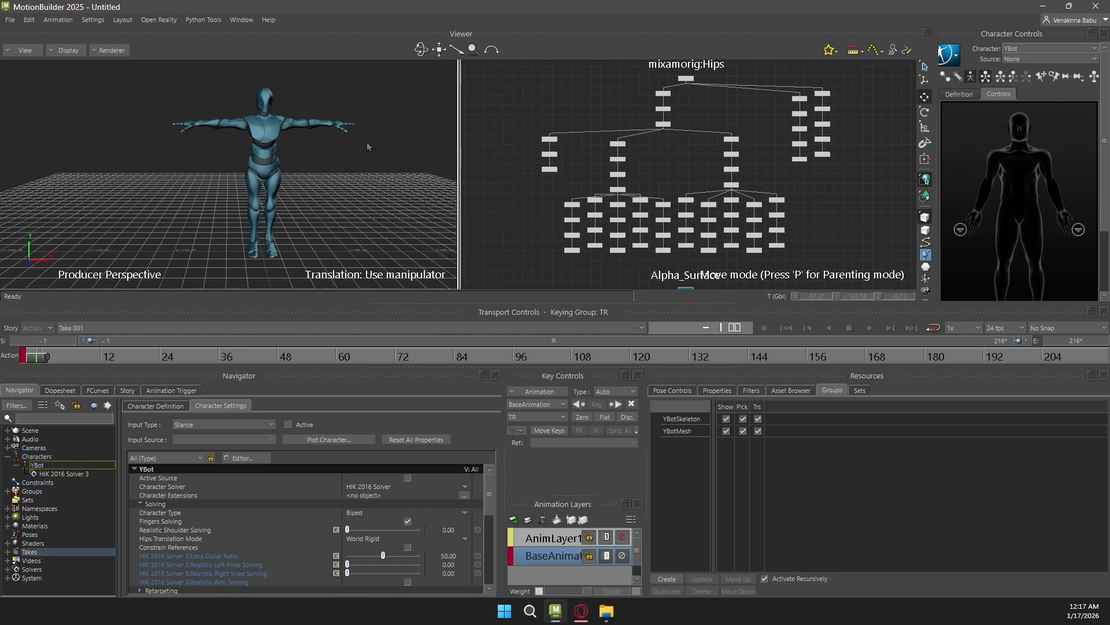
ctrl+drag(381, 168, 308, 131)
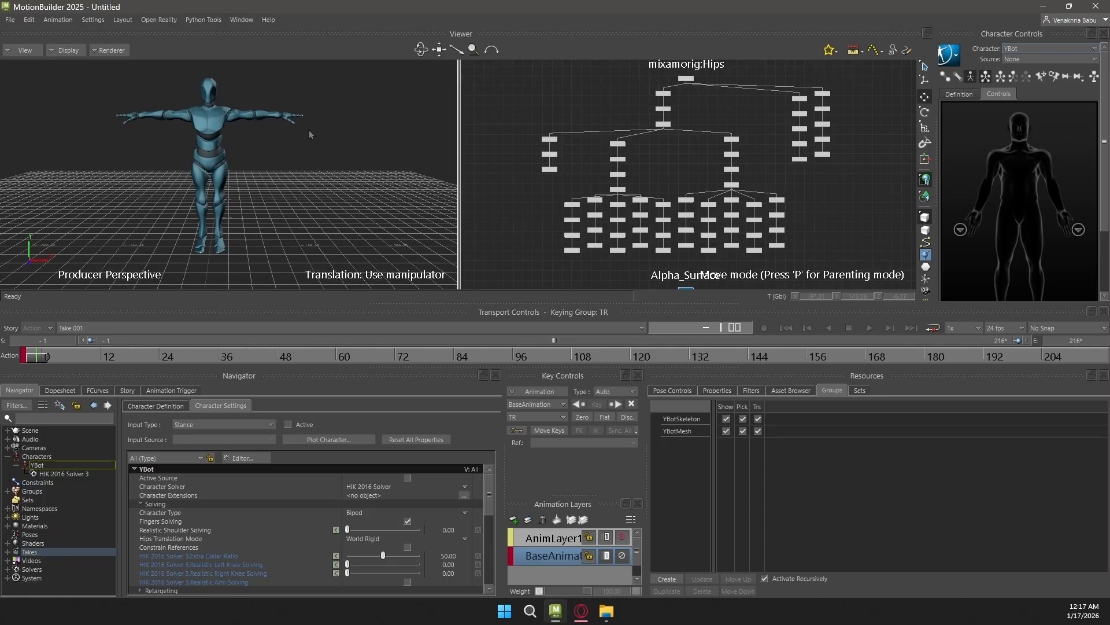
Merge the walkaround asset from the Tutorials folder into the scene with its Take 001 animation
click(790, 390)
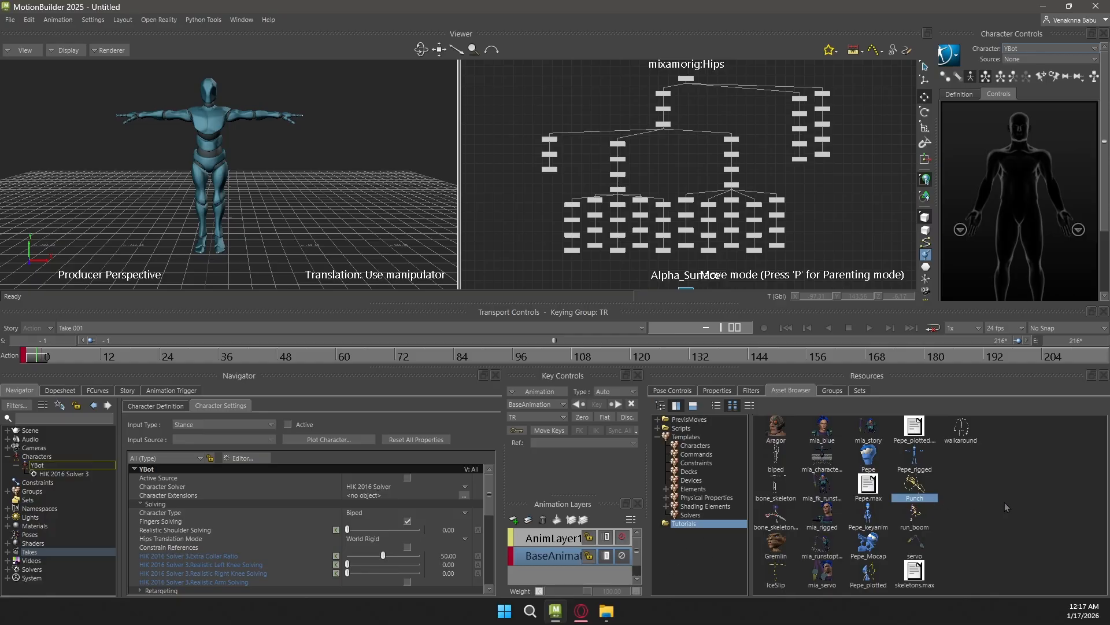
click(916, 456)
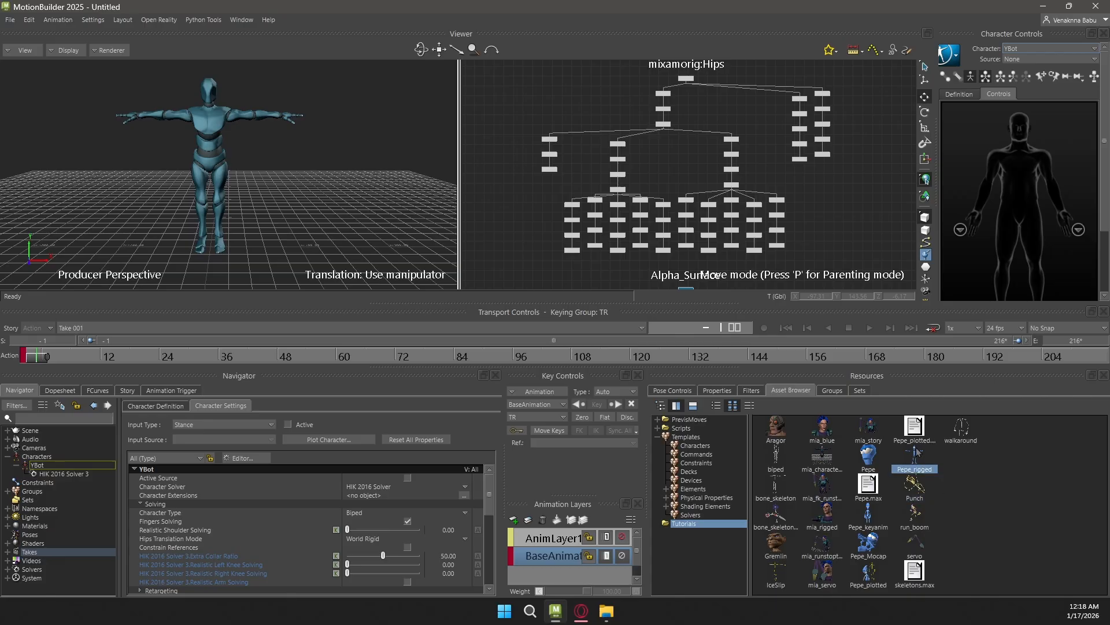
click(965, 439)
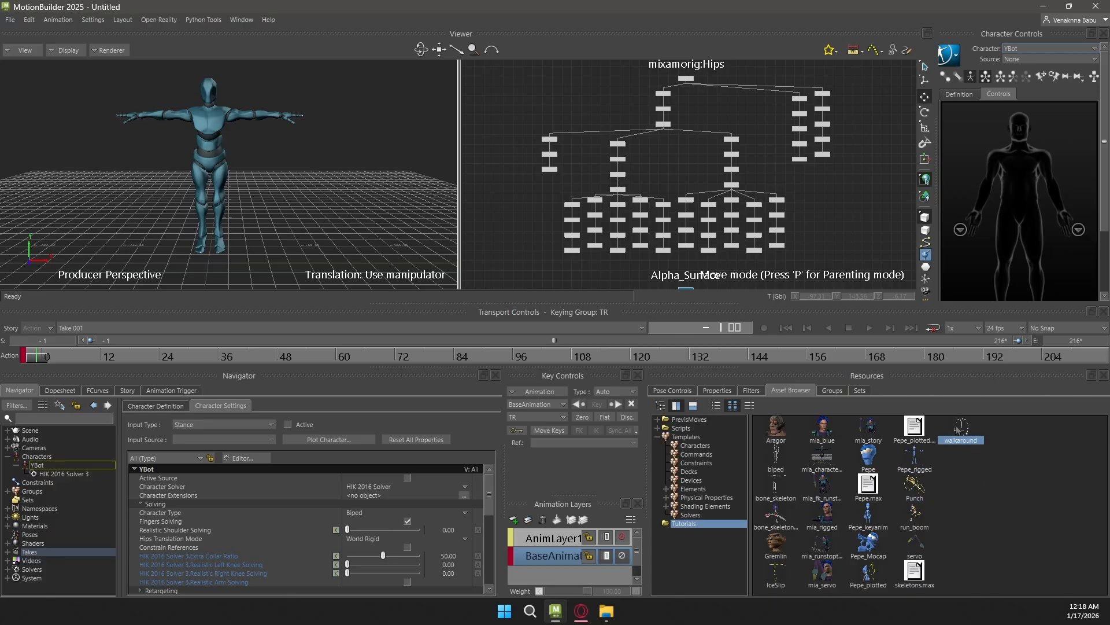
drag(963, 432, 684, 314)
drag(318, 138, 328, 122)
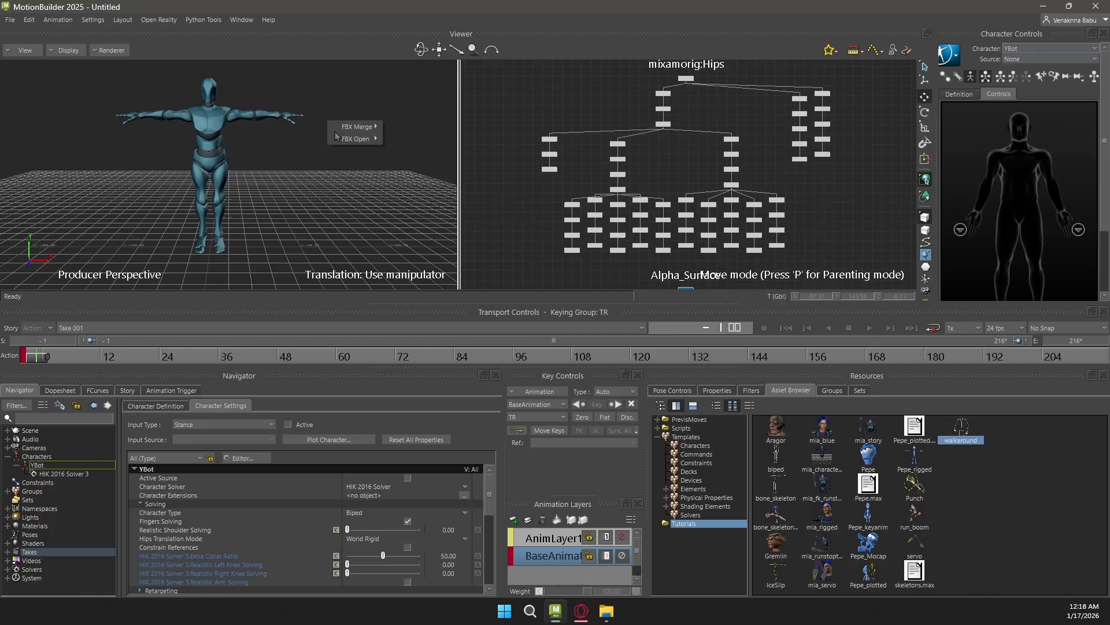
mouse_move(356, 127)
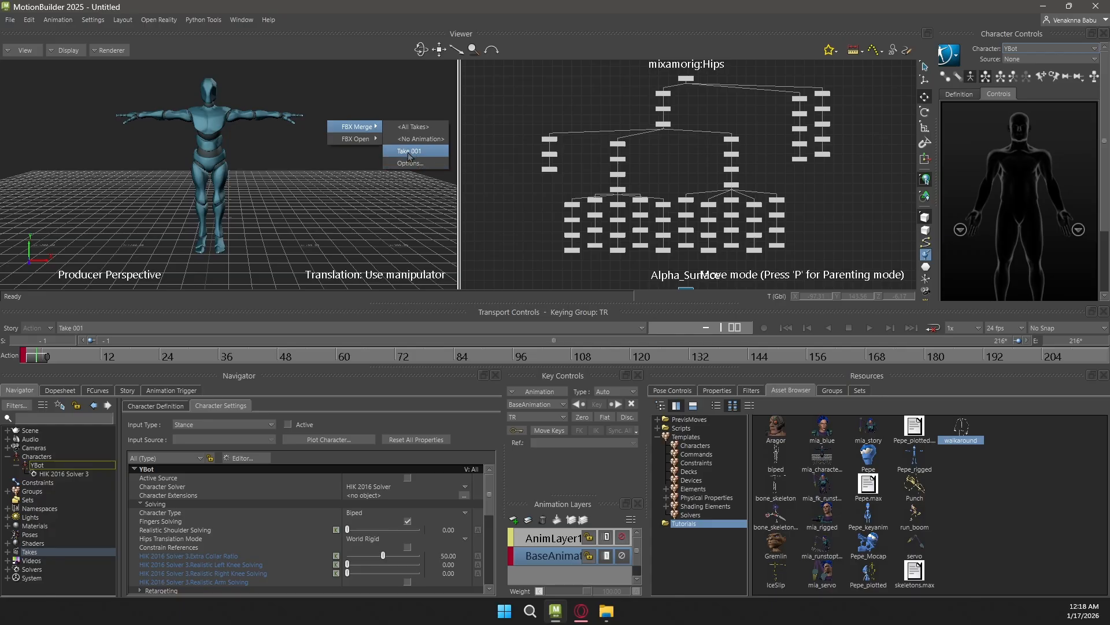
click(427, 150)
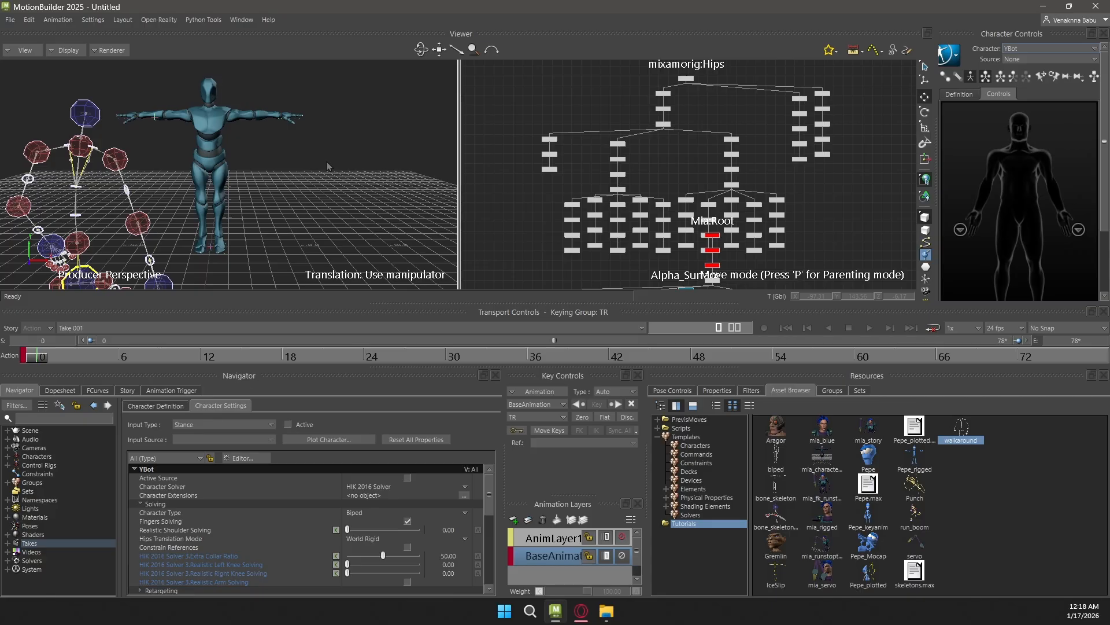
Examine the merged walkaround rig beside YBot in the perspective view and check the existing groups
scroll(245, 150, down, 8)
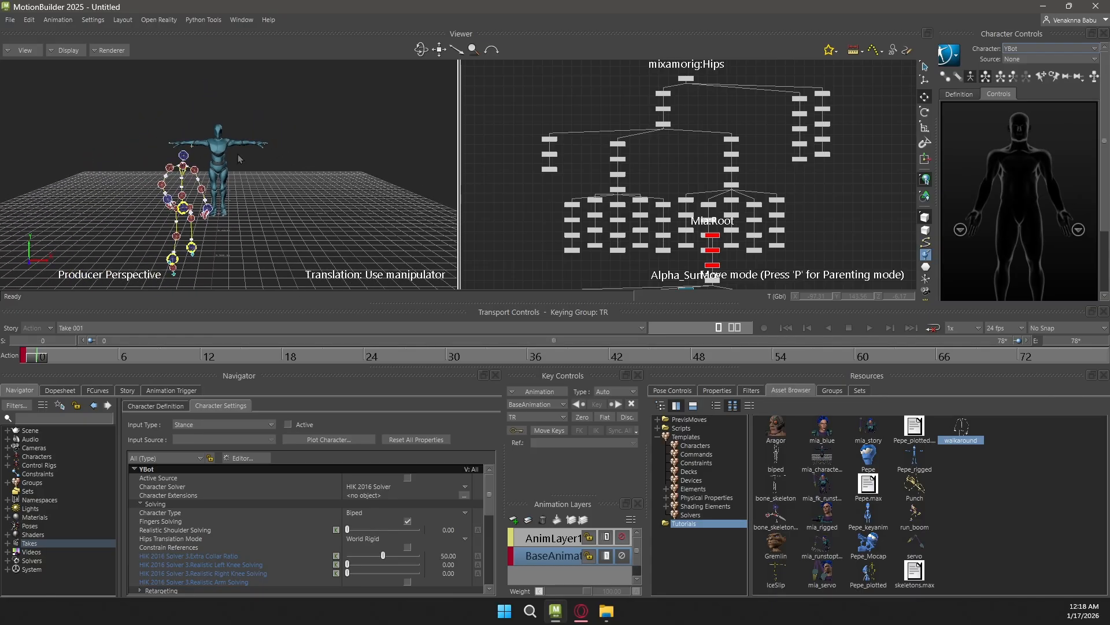
scroll(230, 146, up, 3)
scroll(230, 148, up, 5)
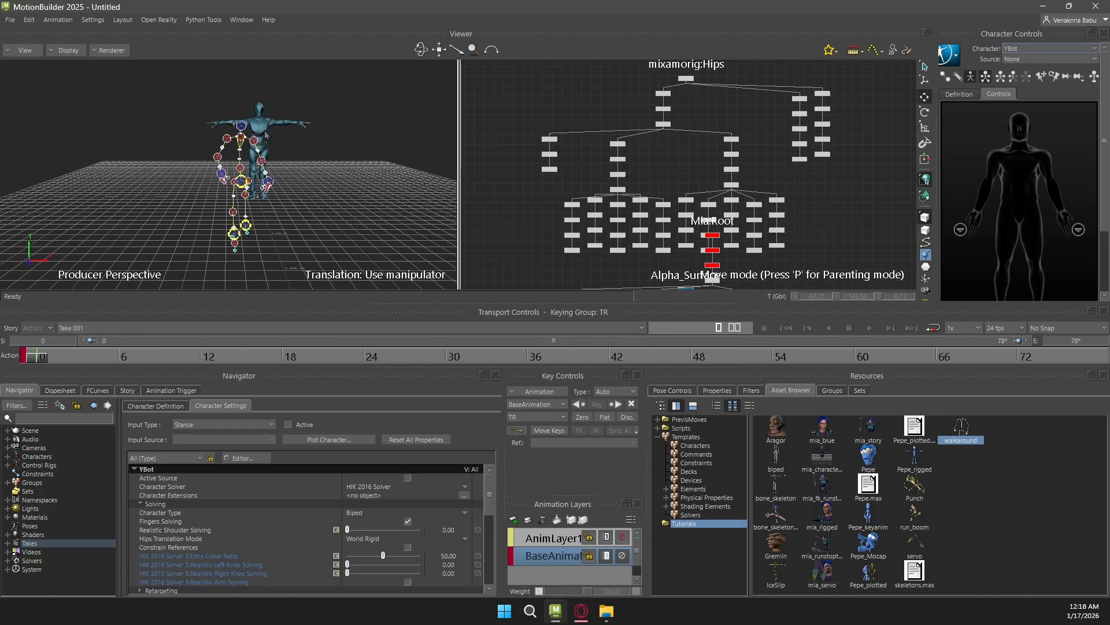
scroll(293, 133, up, 3)
scroll(275, 134, down, 5)
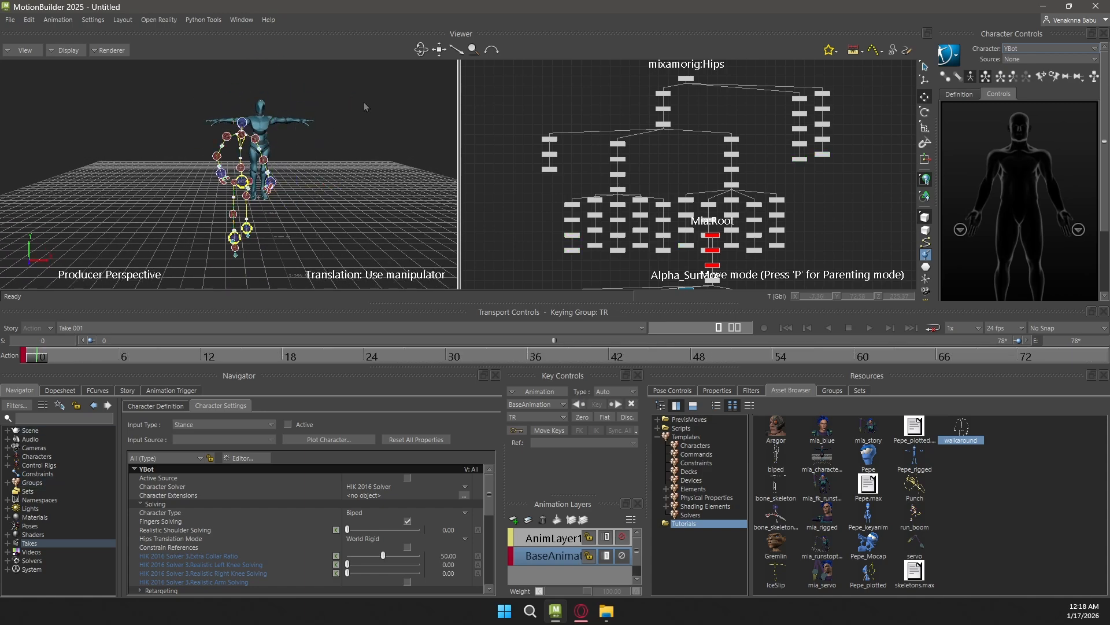
mouse_move(39, 359)
mouse_down()
mouse_move(536, 345)
mouse_move(34, 353)
mouse_up()
click(834, 392)
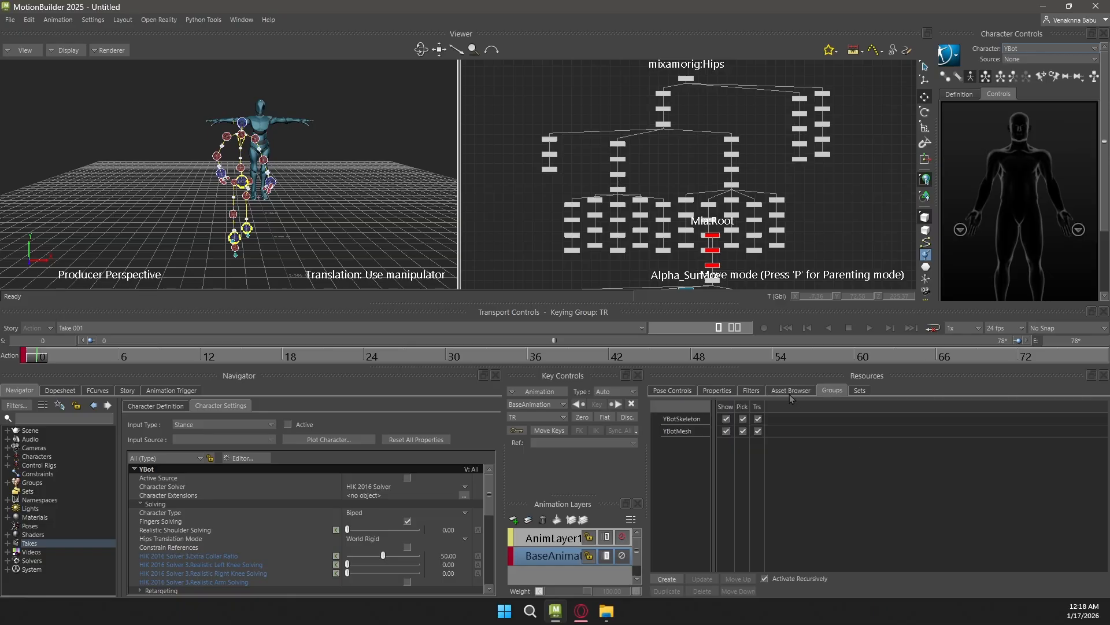
click(789, 394)
click(827, 393)
click(790, 391)
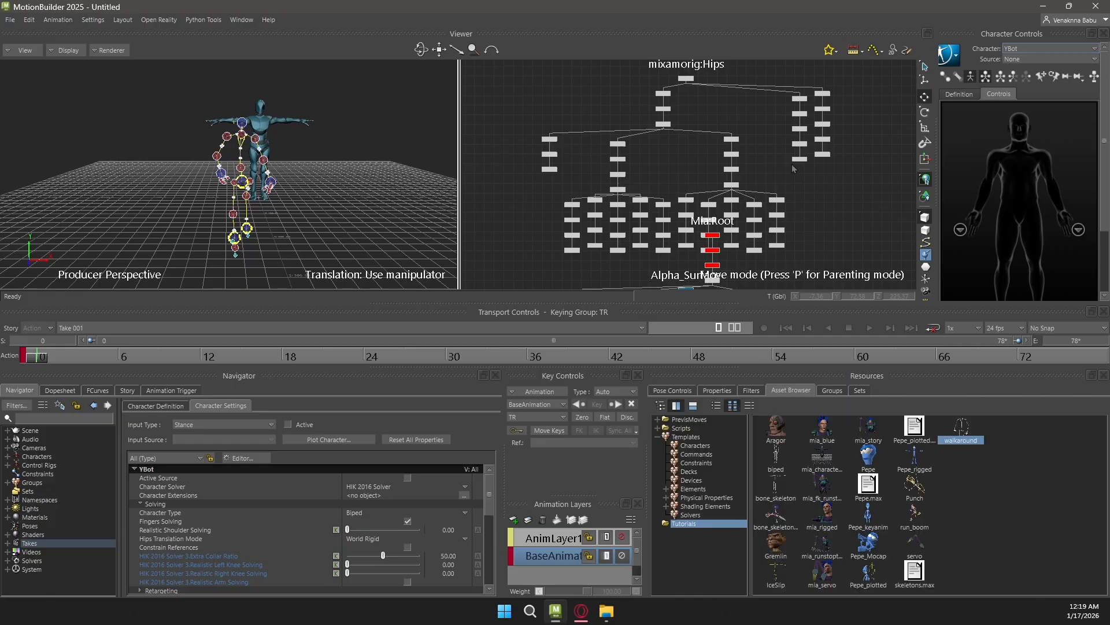
Arrange all nodes vertically in the schematic view
scroll(758, 141, down, 3)
middle_drag(772, 165, 730, 69)
scroll(783, 125, down, 3)
scroll(783, 124, up, 6)
right_click(783, 123)
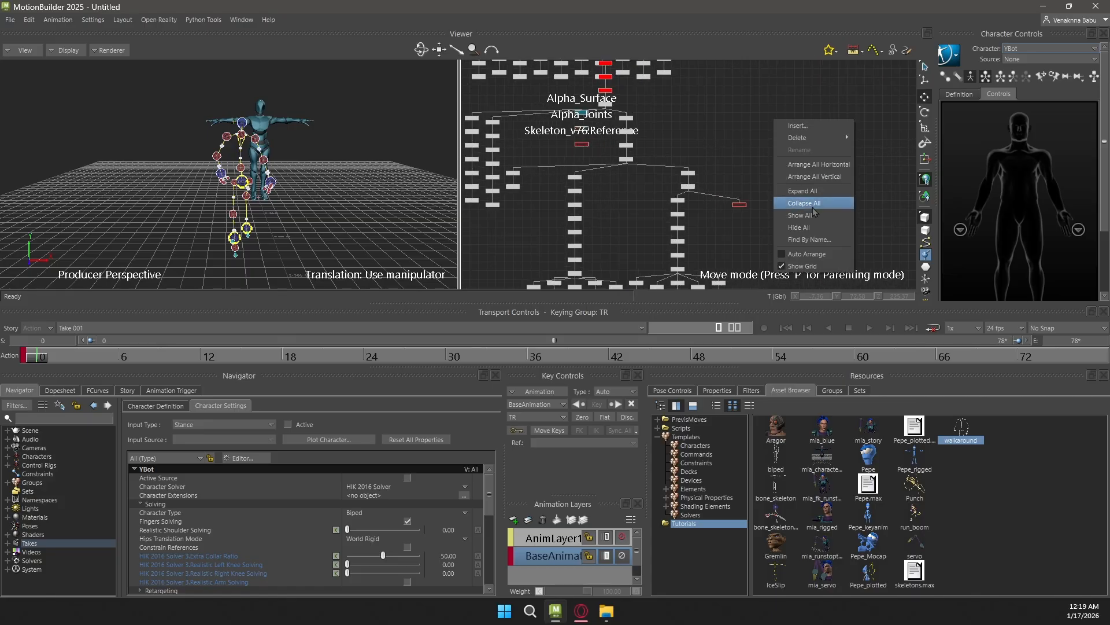
click(791, 172)
Examine the Mia_Ctrl:Reference hierarchy in the schematic and check which input sources are available for YBot
scroll(791, 172, down, 5)
middle_drag(743, 179, 775, 65)
middle_drag(785, 190, 852, 53)
mouse_move(790, 153)
alt+right_down()
mouse_move(755, 153)
mouse_move(823, 148)
mouse_move(789, 140)
alt+right_up()
alt+middle_drag(776, 122, 748, 186)
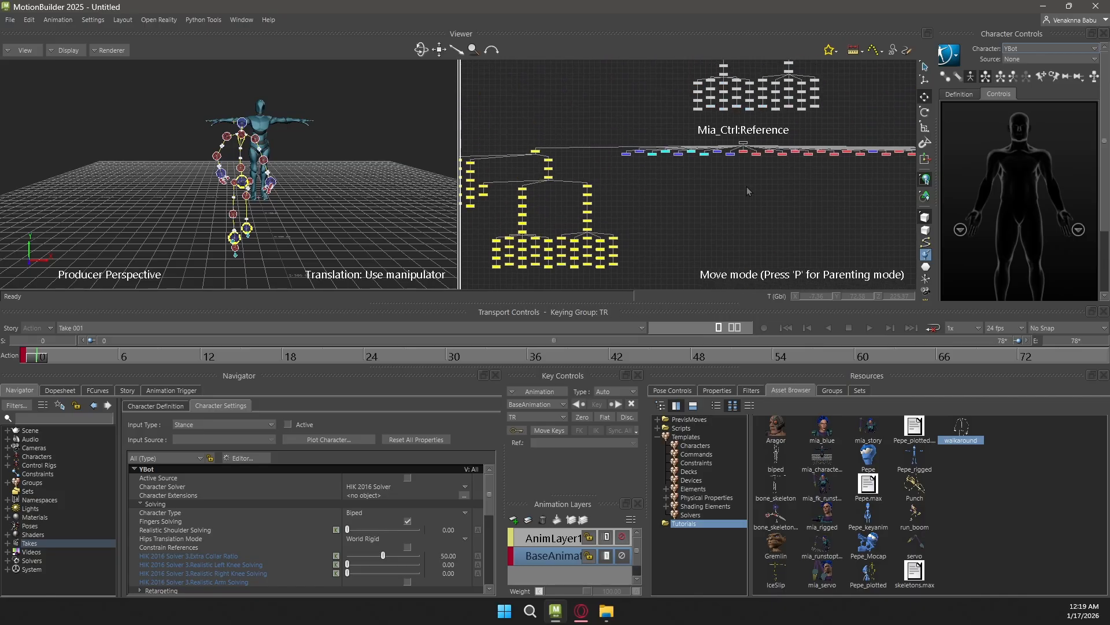
mouse_move(741, 170)
alt+right_down()
mouse_move(795, 175)
mouse_move(748, 179)
alt+right_up()
alt+middle_drag(749, 179, 735, 221)
alt+right_drag(734, 221, 814, 210)
alt+middle_drag(747, 175, 747, 229)
mouse_move(679, 114)
mouse_down()
mouse_move(789, 153)
mouse_move(814, 125)
mouse_up()
mouse_move(776, 123)
alt+right_down()
mouse_move(674, 128)
mouse_move(723, 108)
mouse_move(770, 106)
alt+right_up()
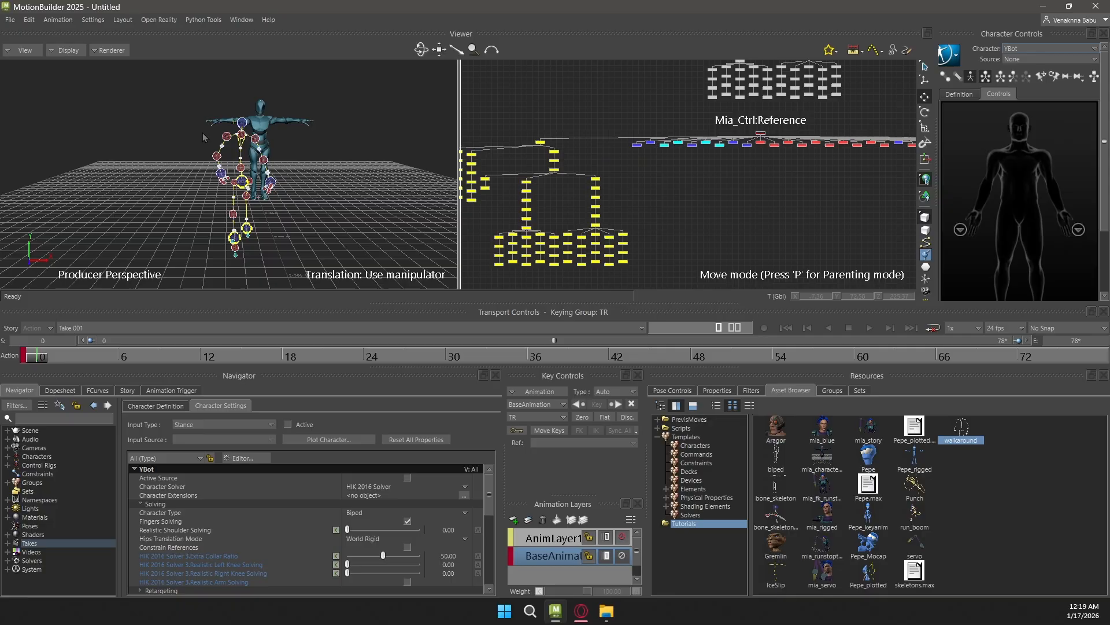
click(1021, 59)
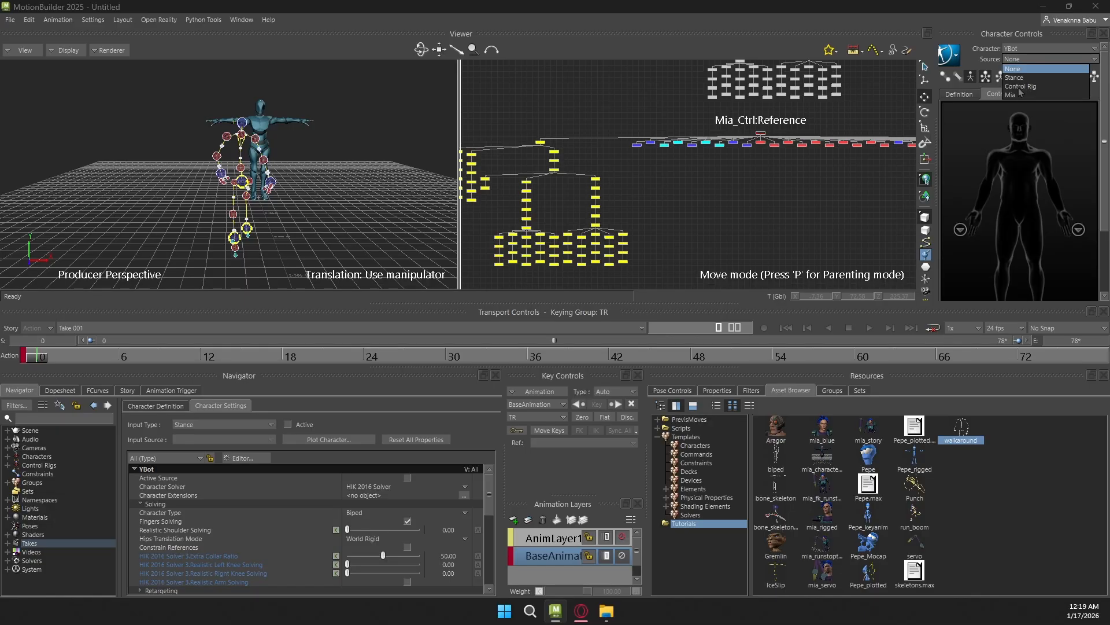
click(787, 173)
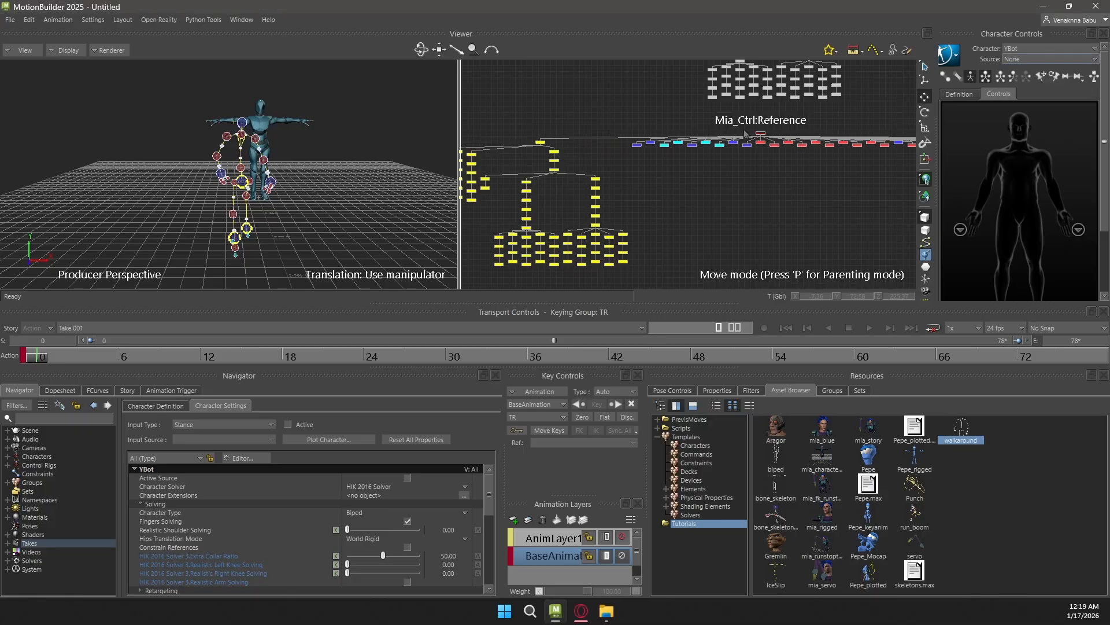
Examine the Mia:Root skeleton hierarchy in the schematic and compare it with the Mia_Ctrl control rig nodes
scroll(699, 176, down, 5)
scroll(697, 113, up, 5)
middle_drag(701, 100, 679, 226)
middle_drag(781, 81, 767, 141)
scroll(767, 141, down, 4)
scroll(693, 161, up, 3)
shift+drag(693, 155, 622, 238)
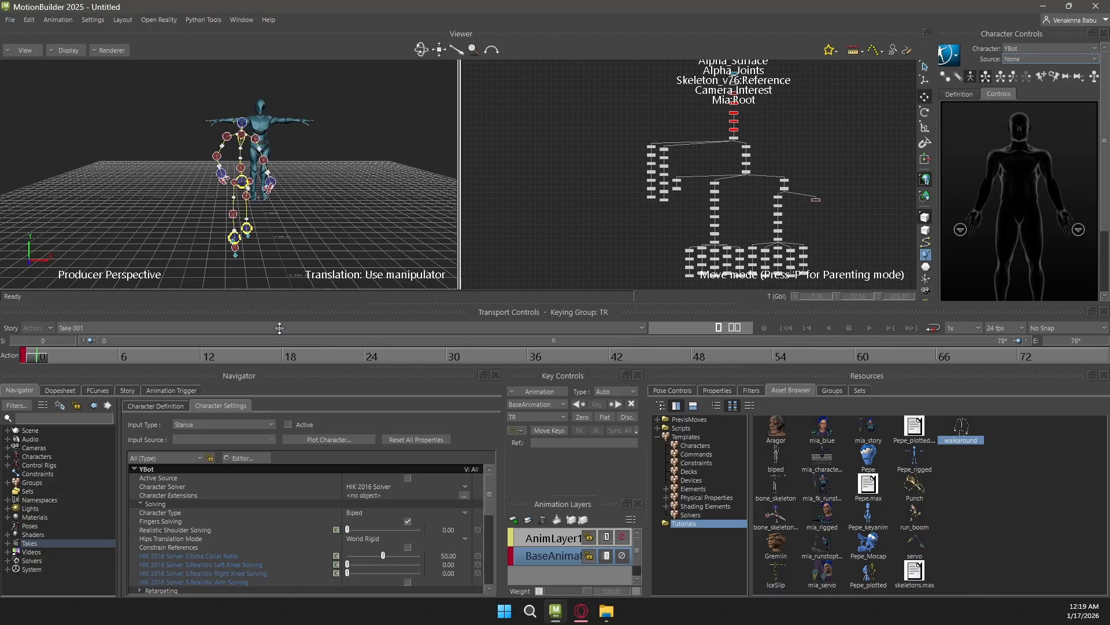
drag(36, 358, 16, 343)
ctrl+drag(578, 158, 568, 74)
shift+drag(685, 234, 736, 157)
scroll(738, 158, down, 5)
scroll(740, 159, up, 5)
shift+drag(743, 118, 705, 258)
mouse_move(754, 169)
shift+mouse_down()
mouse_move(758, 223)
mouse_move(774, 77)
shift+mouse_up()
scroll(762, 201, down, 5)
drag(718, 162, 723, 177)
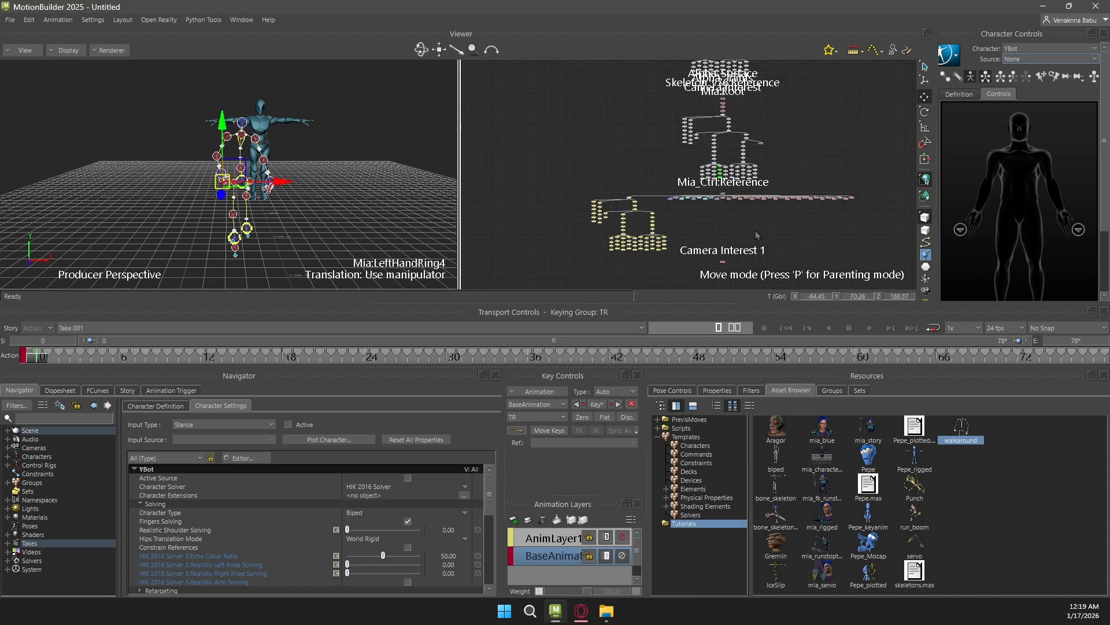
click(761, 202)
scroll(850, 218, up, 4)
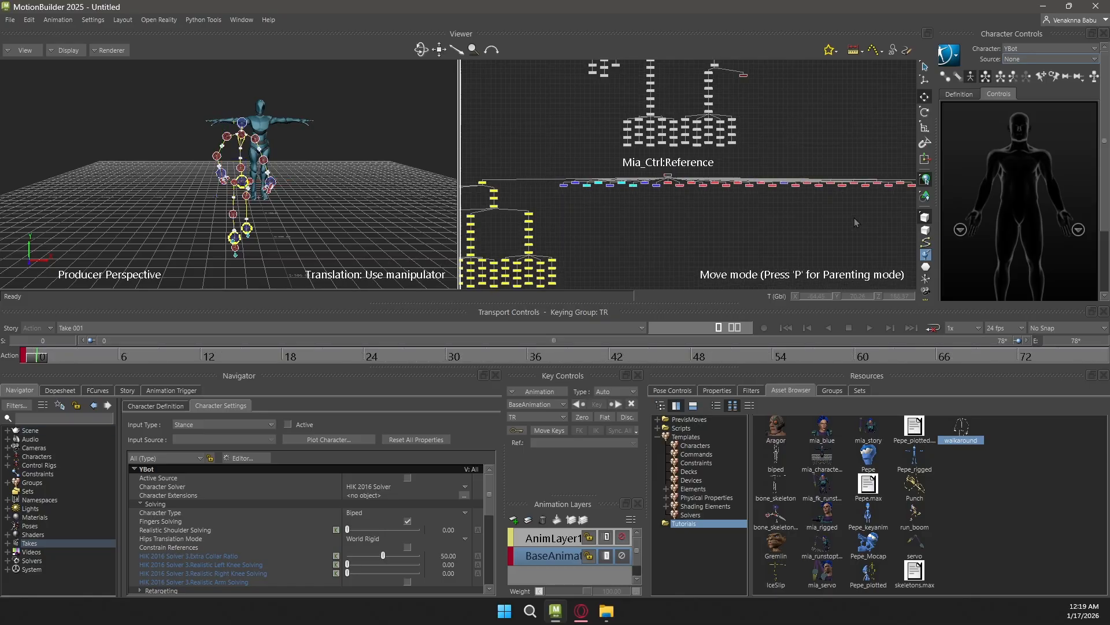
Try to select the Mia_Ctrl control rig nodes with a selection box in the schematic
scroll(820, 189, down, 3)
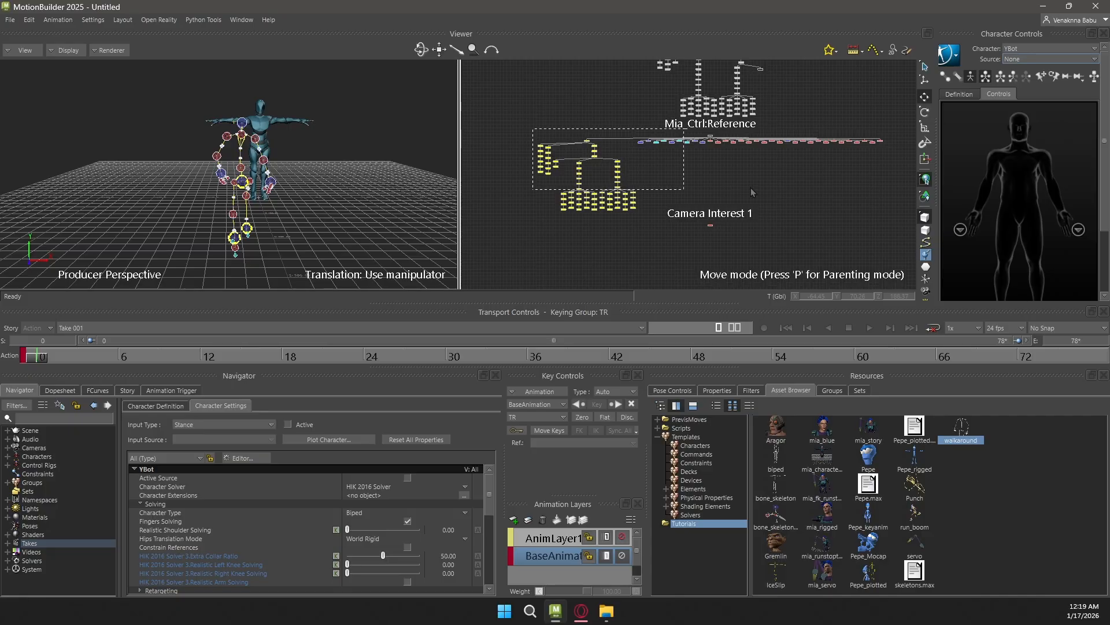
drag(803, 205, 901, 213)
scroll(717, 173, up, 4)
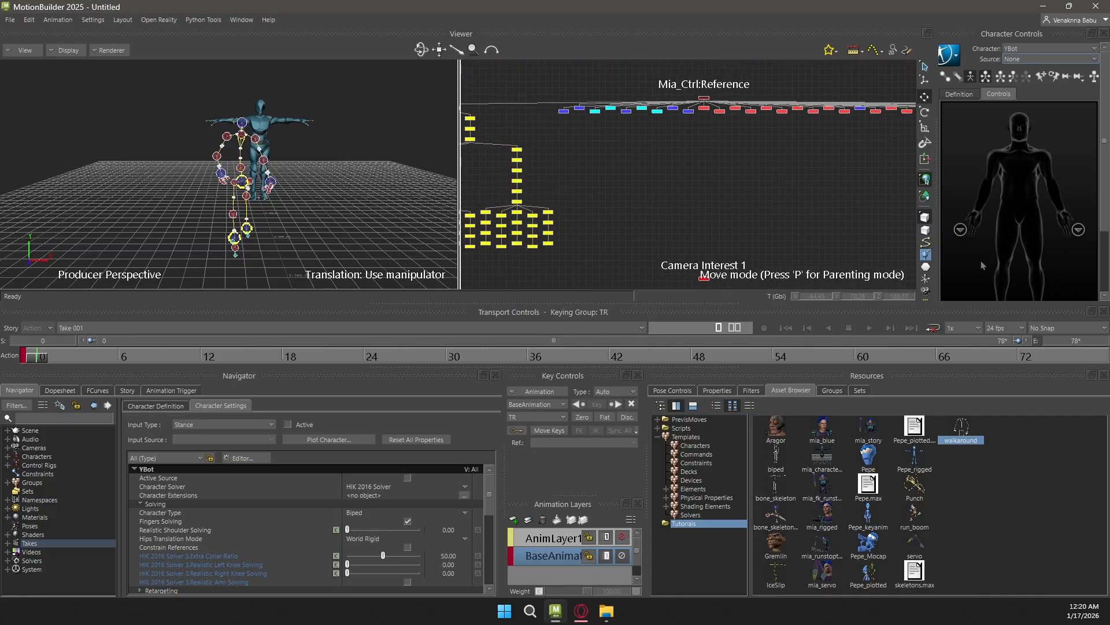
scroll(600, 148, up, 2)
scroll(572, 155, down, 3)
middle_drag(533, 168, 744, 112)
scroll(741, 129, up, 6)
scroll(737, 131, down, 6)
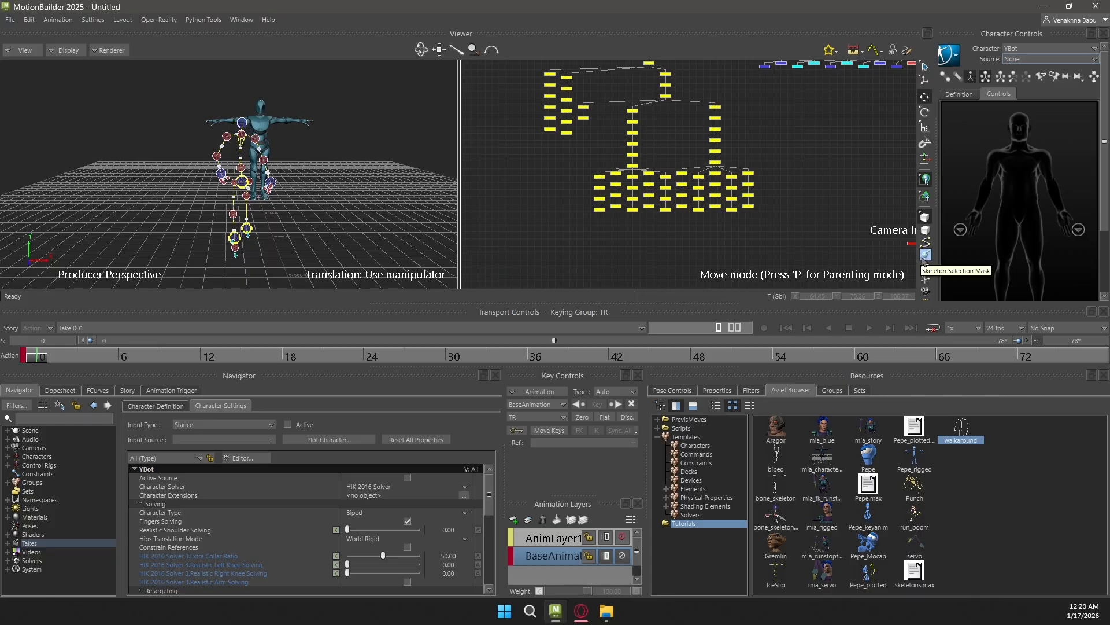
Turn off the skeleton selection mask and select all Mia_Ctrl:Reference rig nodes in the schematic
scroll(757, 138, down, 4)
scroll(741, 164, up, 2)
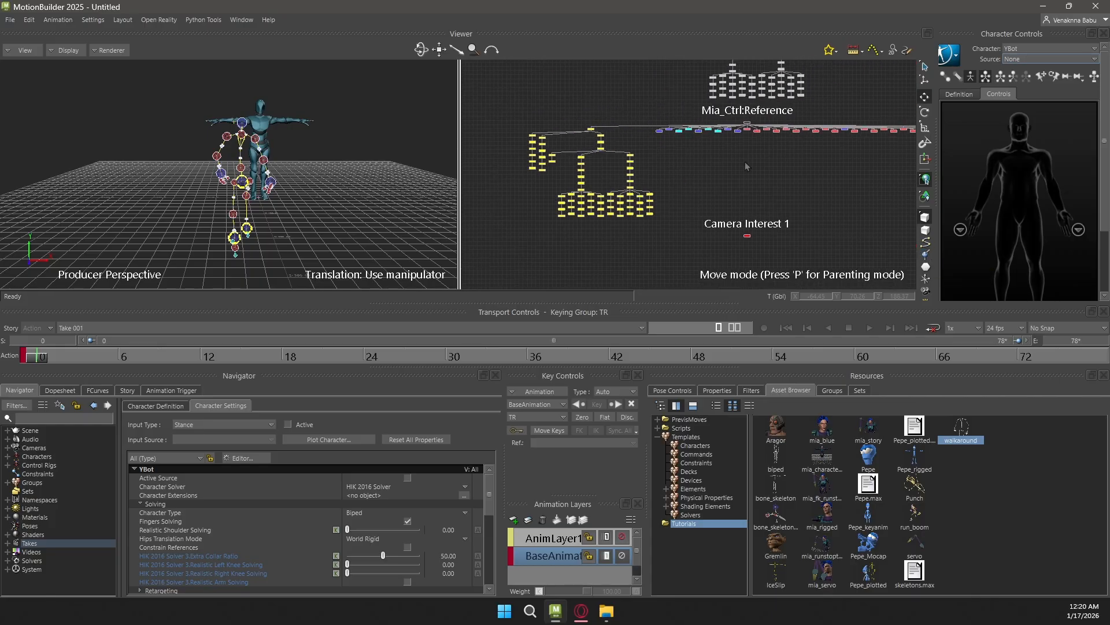
scroll(793, 166, down, 3)
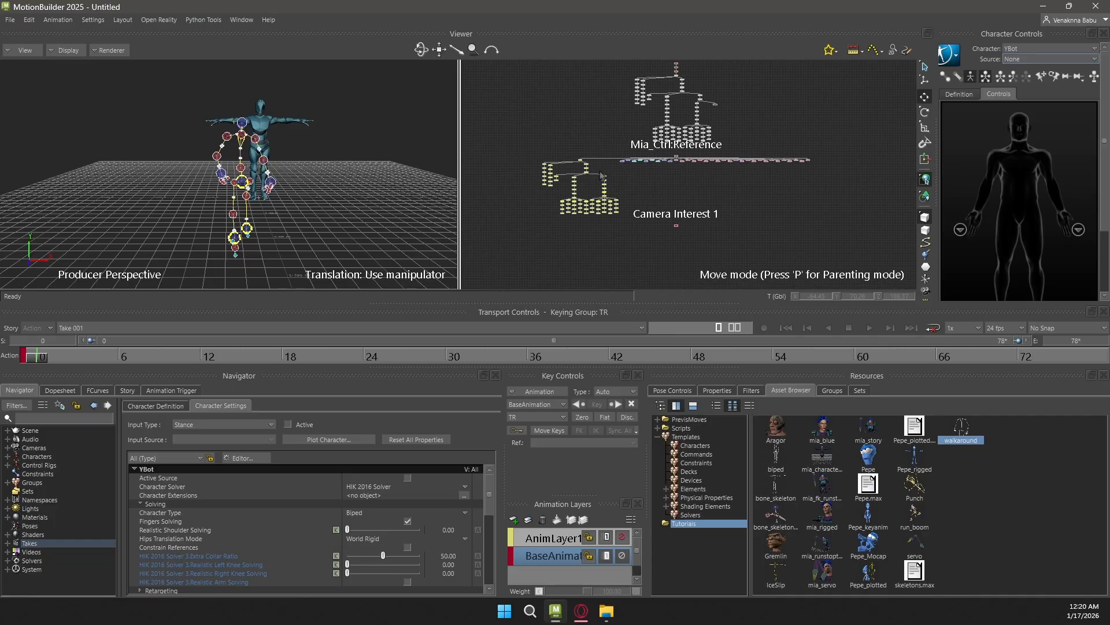
drag(827, 224, 831, 217)
scroll(723, 183, up, 3)
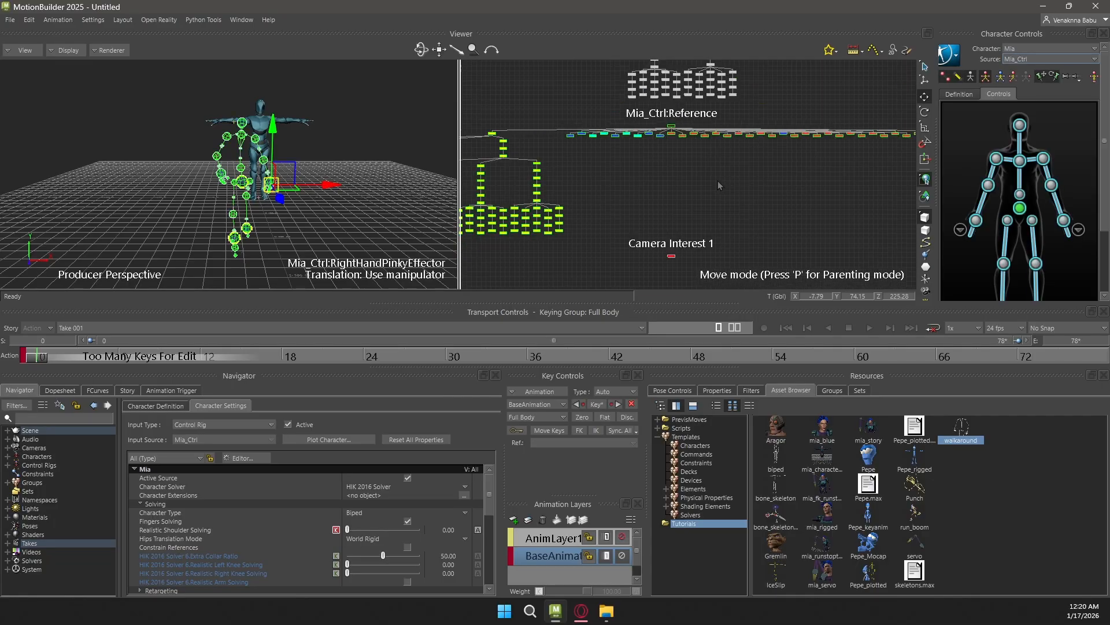
Create a group from the selected control rig nodes and name it Mia
middle_drag(655, 177, 697, 162)
scroll(702, 161, up, 3)
scroll(641, 172, down, 3)
click(832, 390)
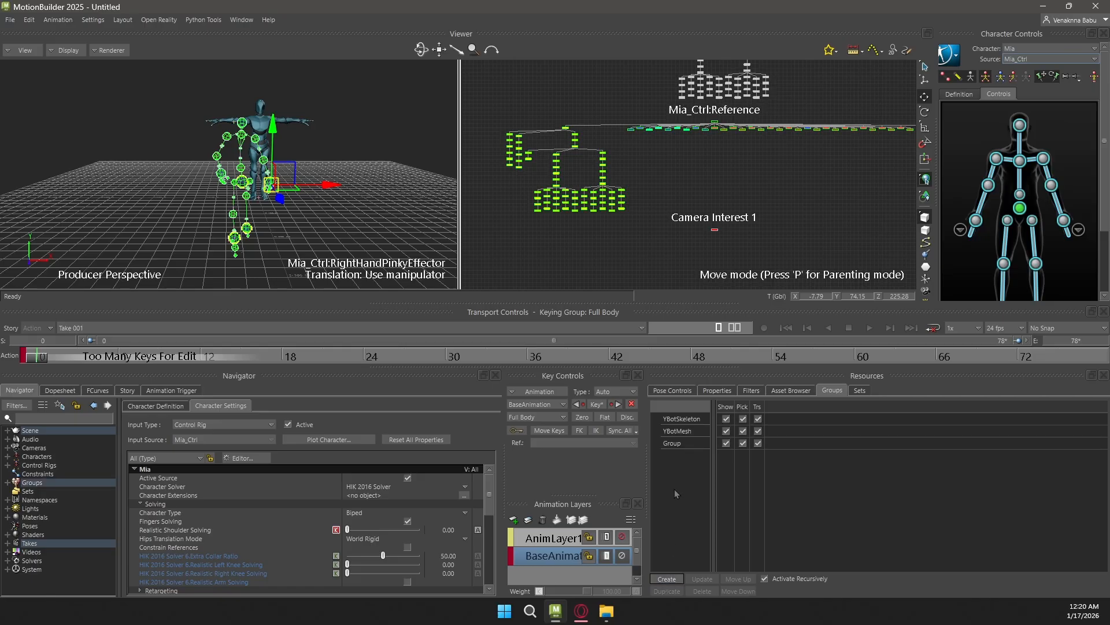
double_click(674, 443)
text(Mia)
key(Return)
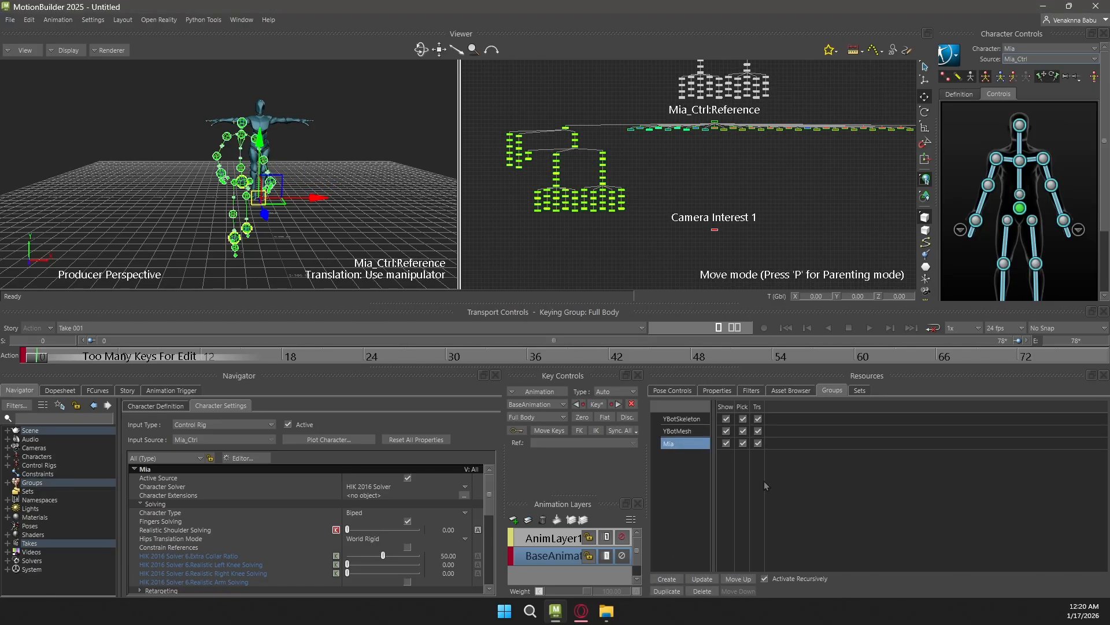
Test the Mia group by hiding and showing it twice, and clear the selection
click(726, 443)
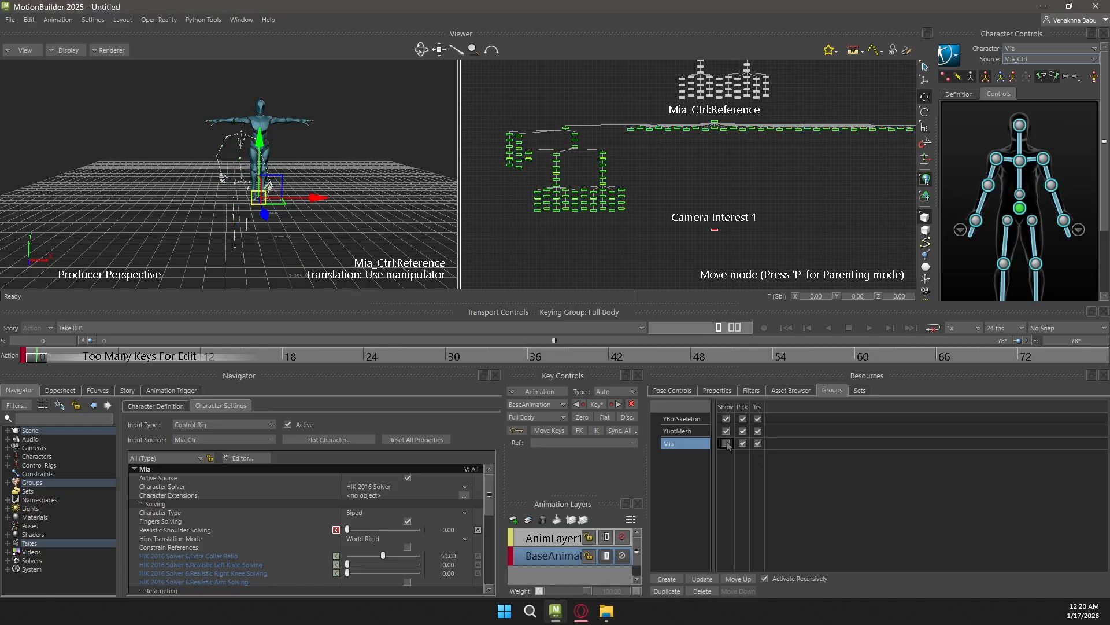
click(727, 443)
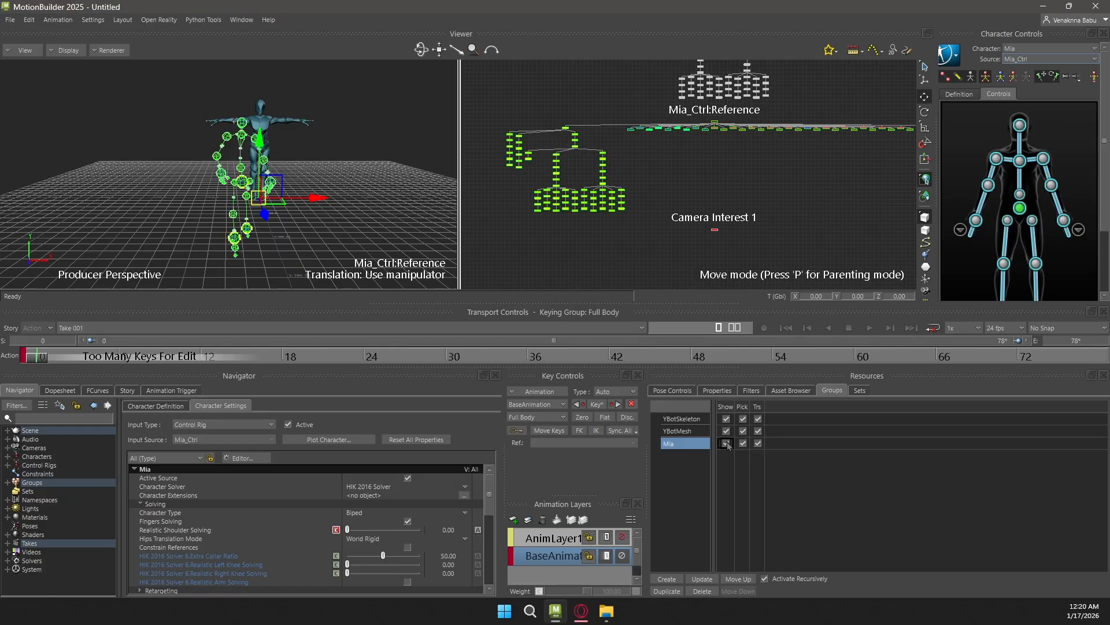
click(726, 443)
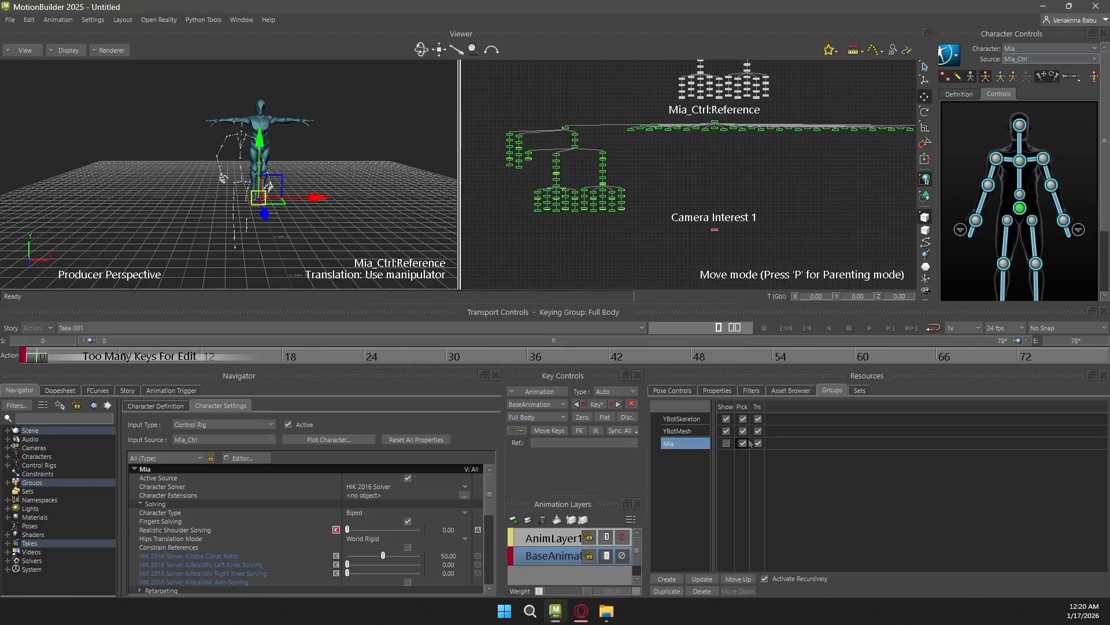
click(726, 444)
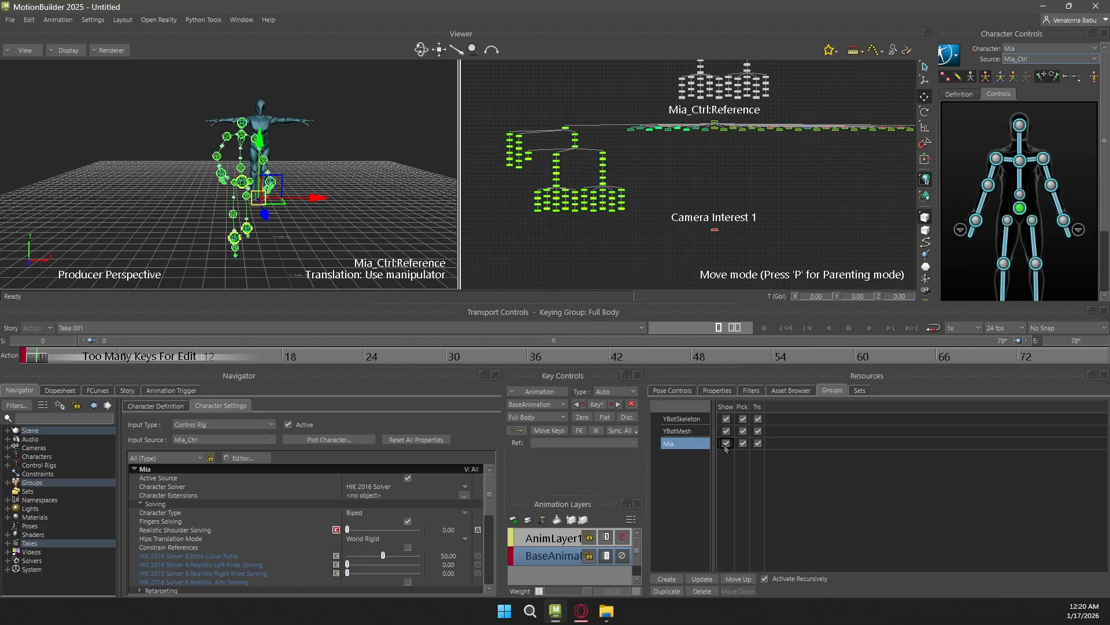
click(384, 123)
Cycle through the perspective view's display modes and set it to X-Ray
scroll(356, 111, up, 1)
scroll(335, 124, down, 2)
scroll(347, 125, up, 1)
scroll(360, 125, down, 1)
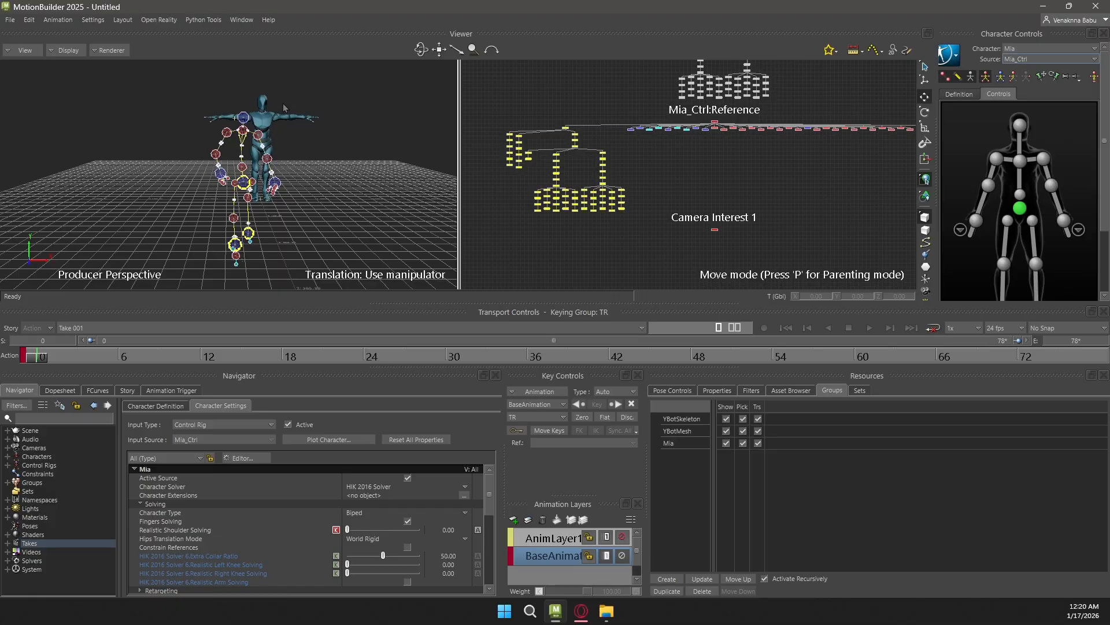
key(ctrl+a)
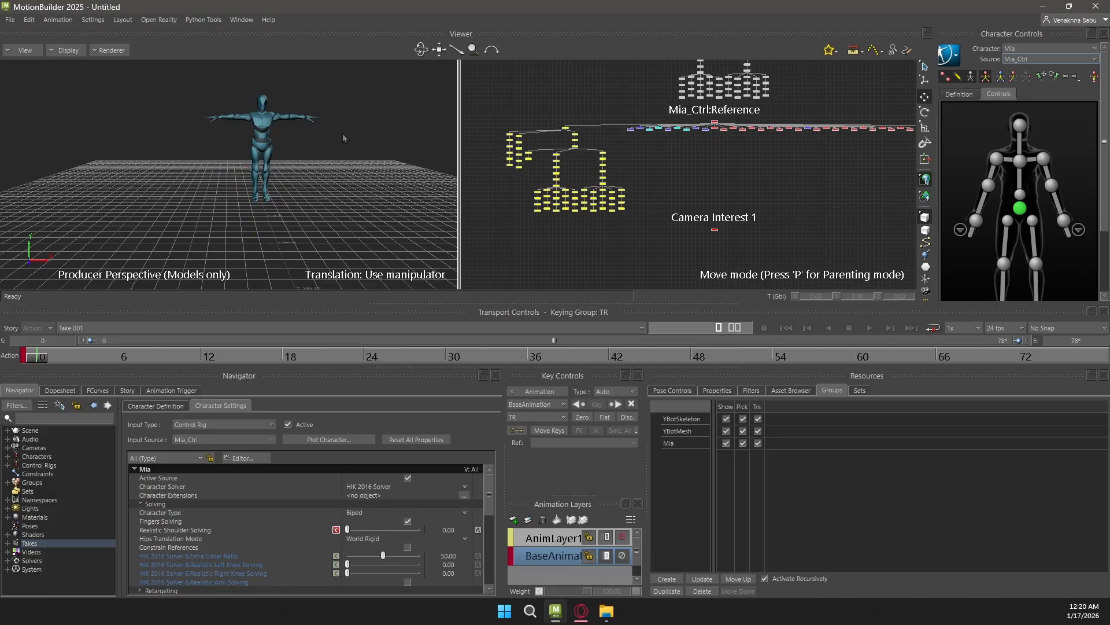
key(ctrl+a)
key(ctrl+a)
key(ctrl+a)
key(ctrl+a)
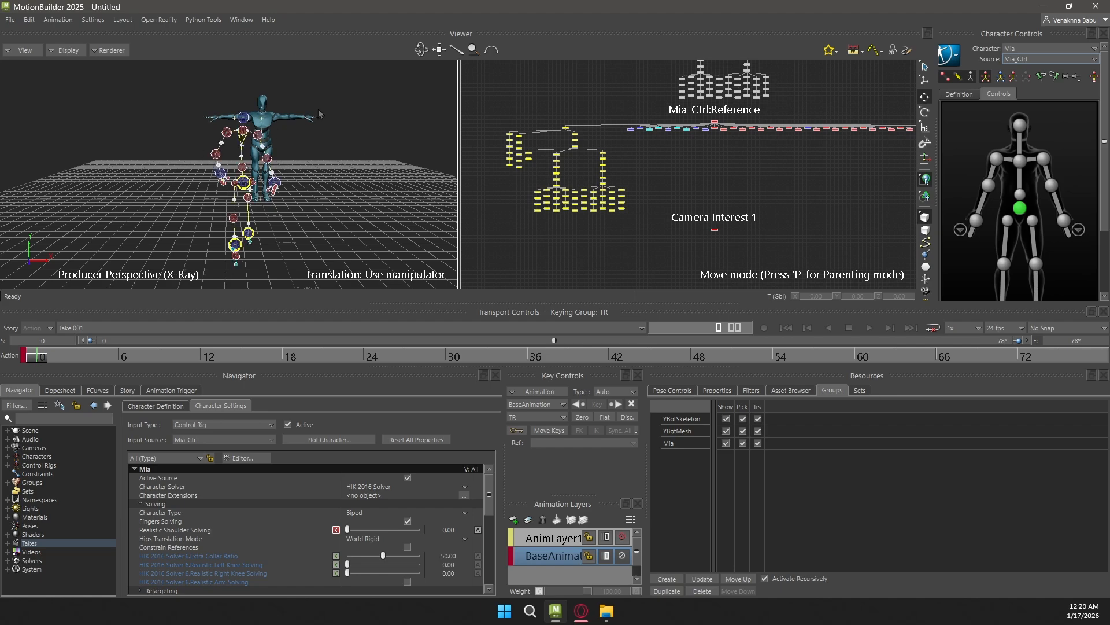
scroll(341, 131, down, 2)
scroll(342, 130, up, 1)
shift+drag(353, 140, 325, 159)
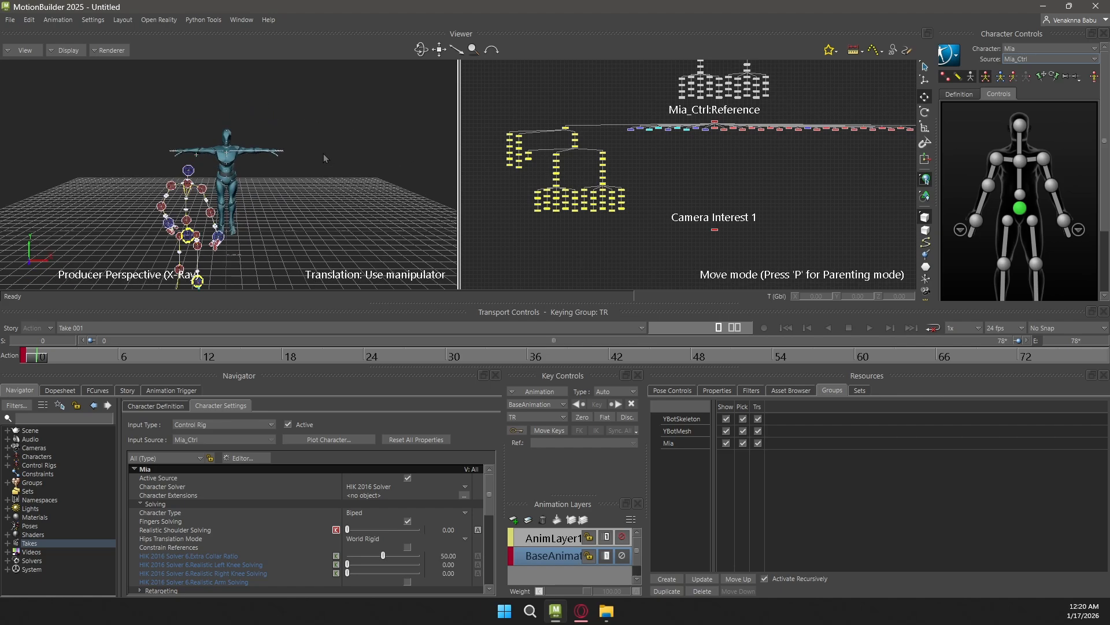
Make YBot the current character and set its source to Mia
click(1009, 49)
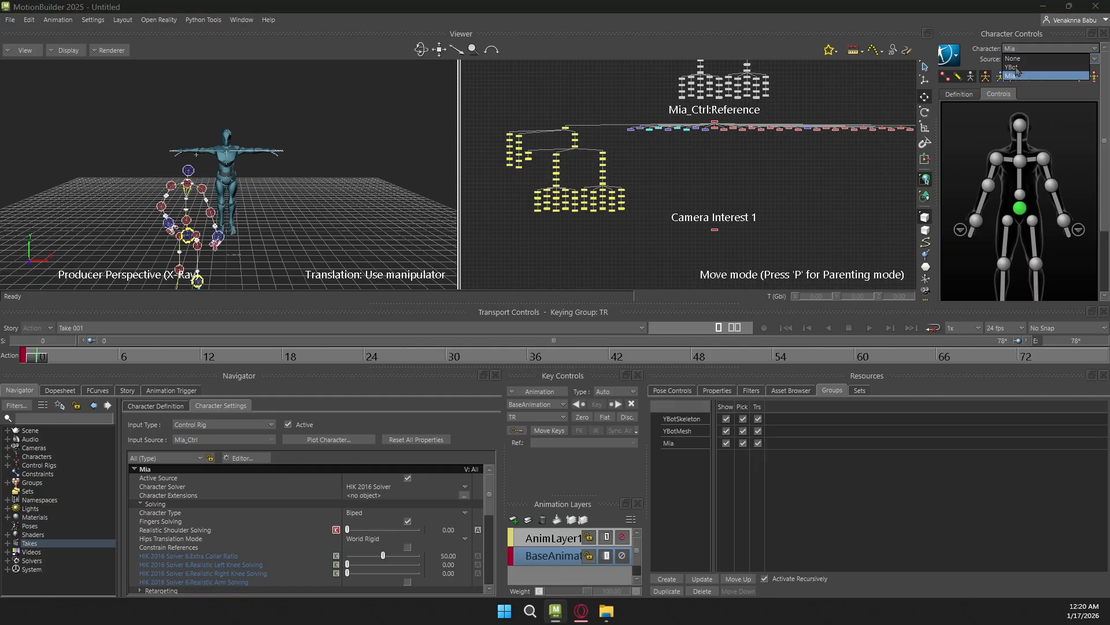
click(1013, 67)
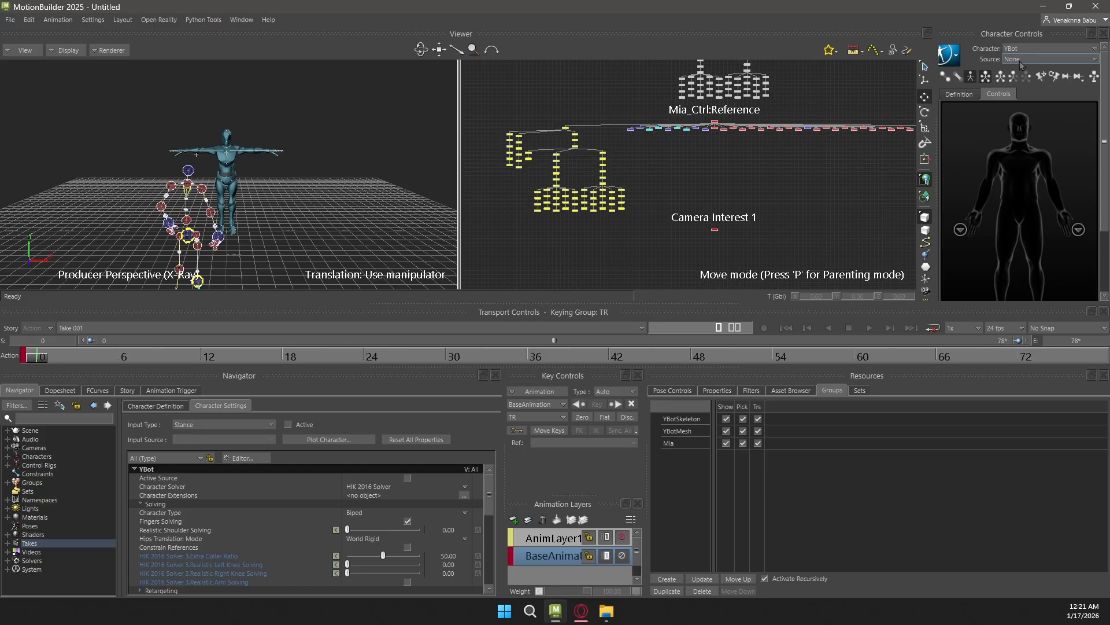
click(1020, 61)
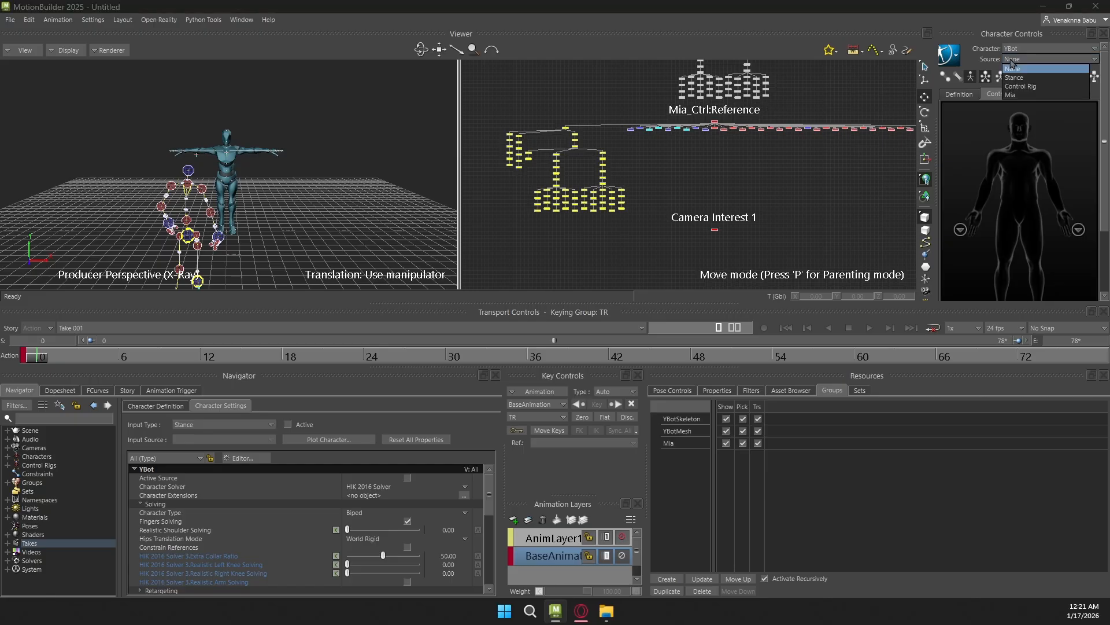
click(1012, 95)
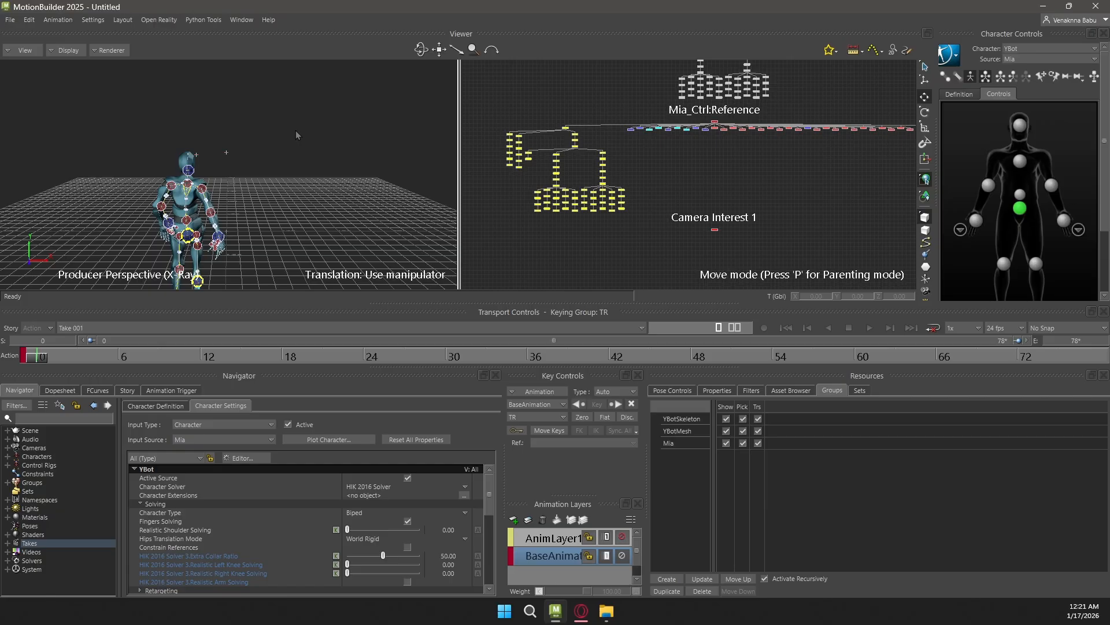
Frame YBot in the perspective view and play the take to check the retargeted Mia walk
alt+right_drag(308, 171, 218, 206)
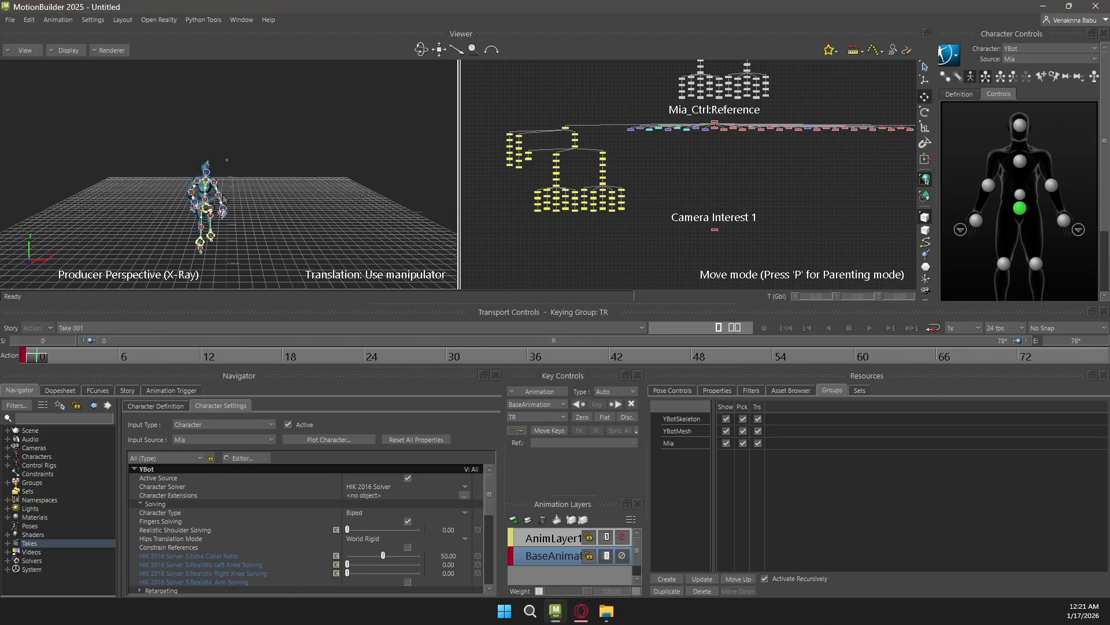
alt+middle_drag(217, 206, 249, 180)
mouse_move(281, 159)
alt+right_down()
mouse_move(312, 159)
mouse_move(283, 174)
alt+right_up()
drag(35, 358, 122, 362)
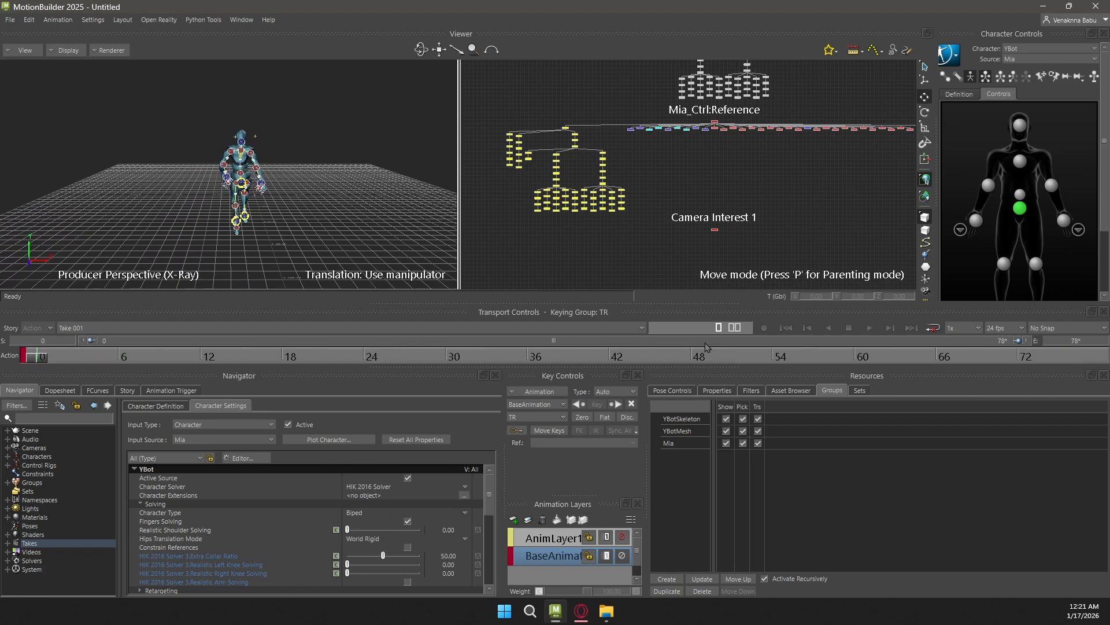
click(871, 327)
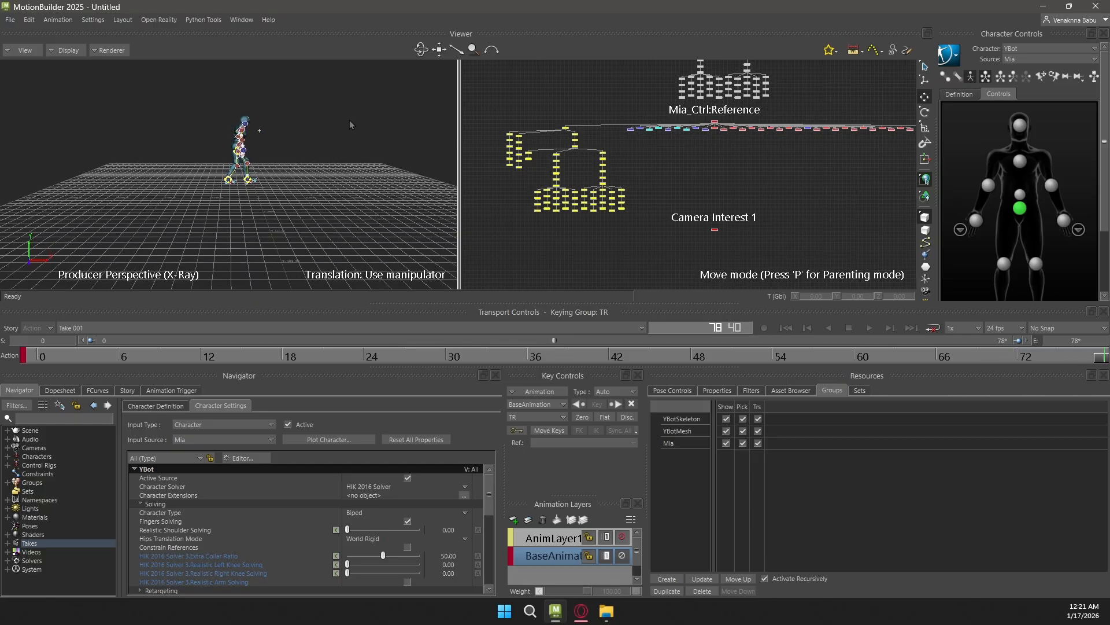
Set the perspective view to Models only and play the take in a loop from the start
key(ctrl+a)
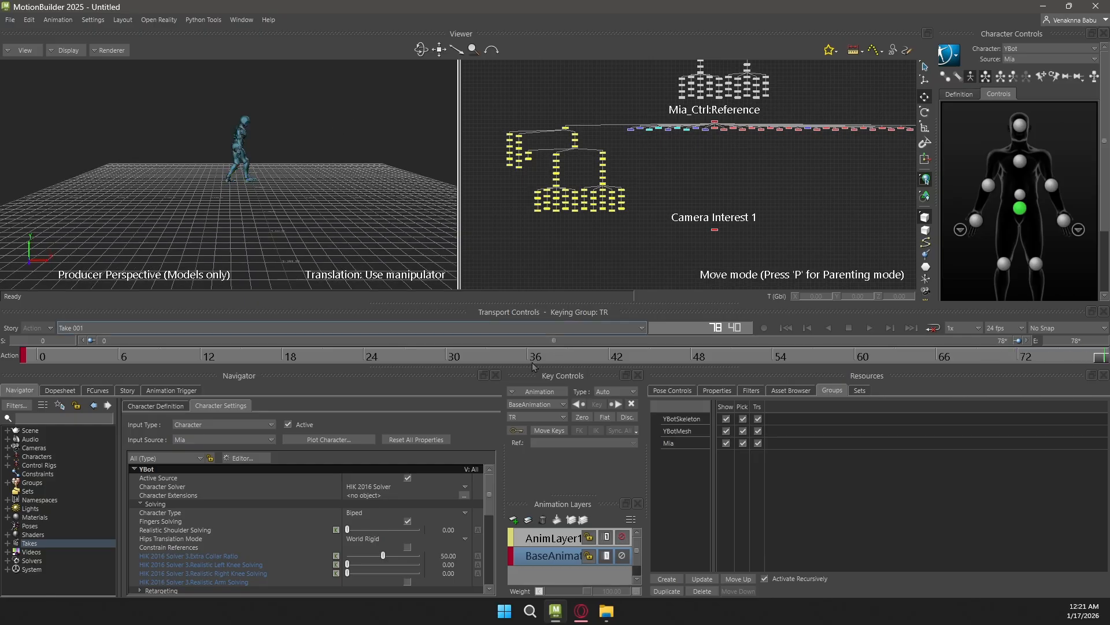
click(932, 329)
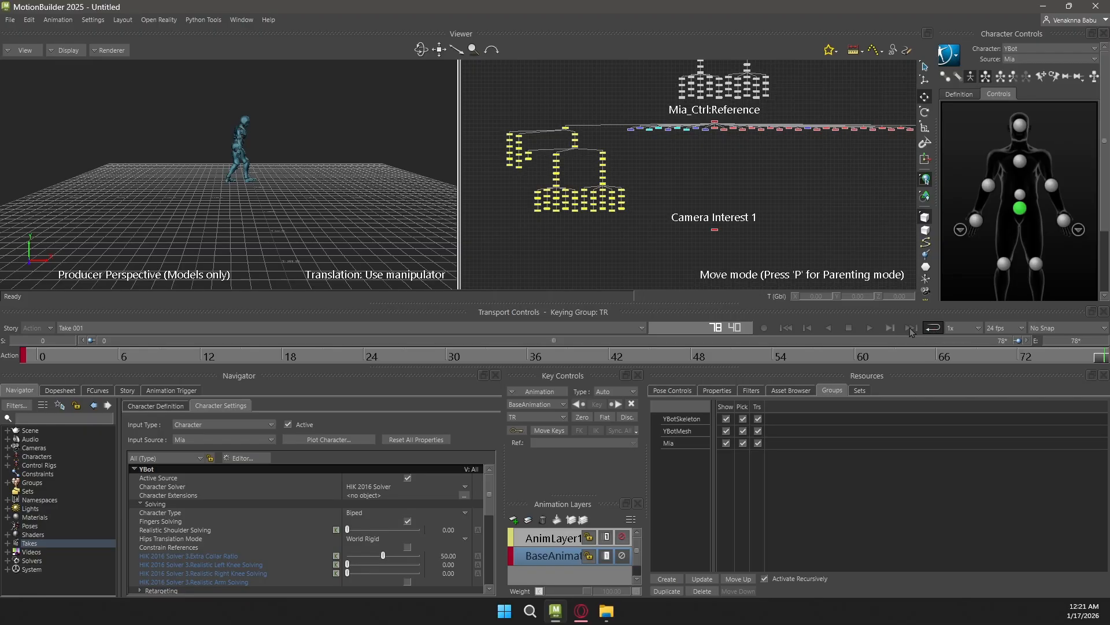
click(786, 328)
click(869, 328)
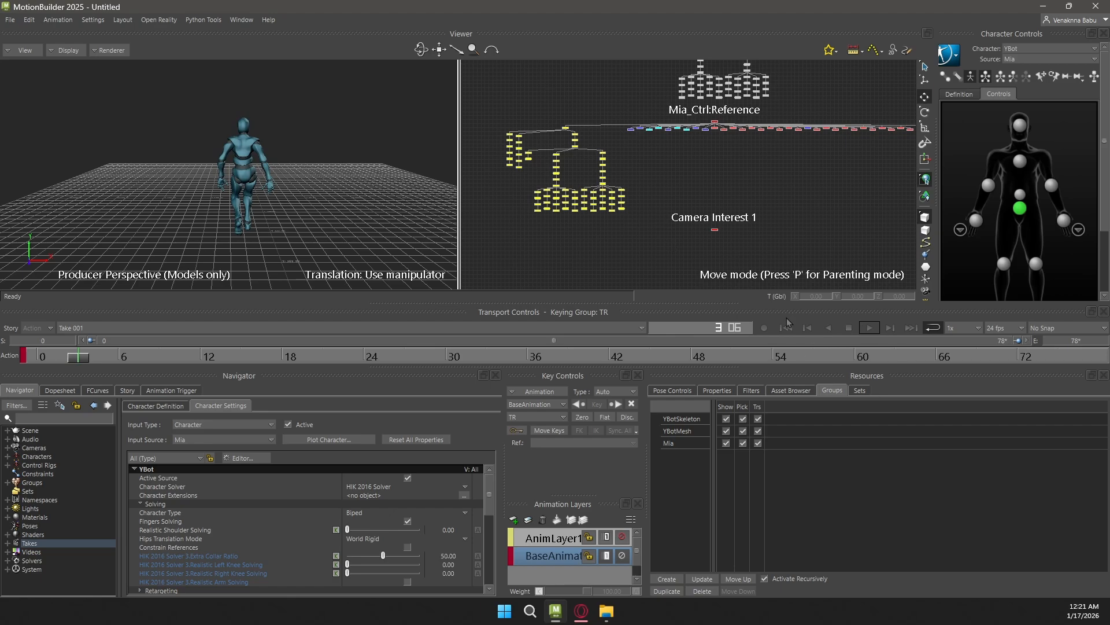
Return the current time to frame 0
double_click(718, 332)
text(0)
key(Return)
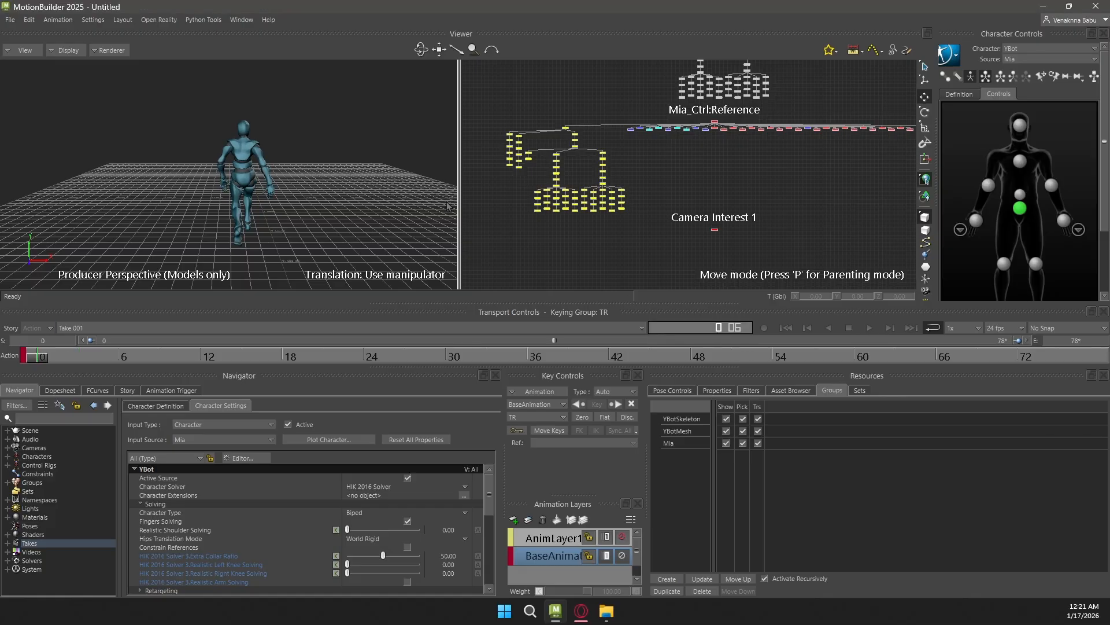
alt+right_drag(359, 162, 393, 172)
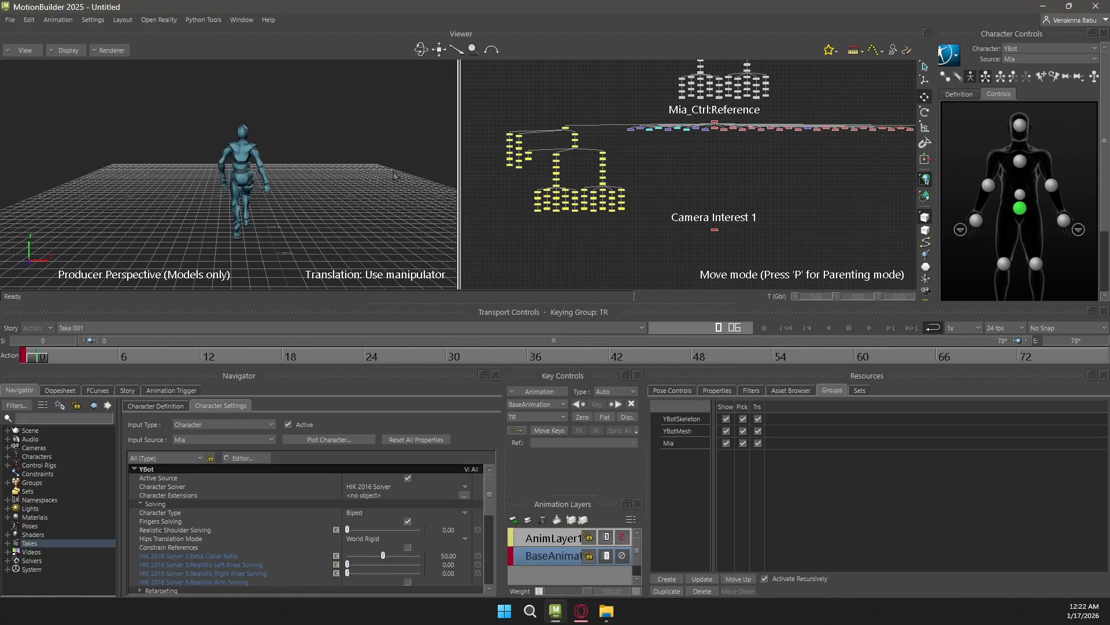
click(1042, 59)
click(708, 162)
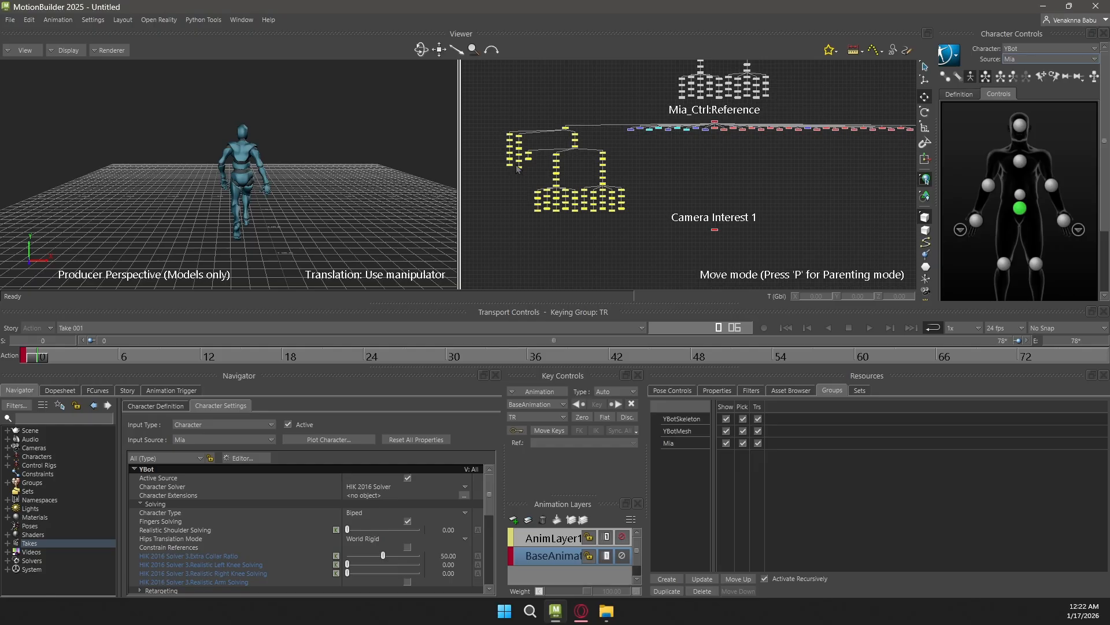
drag(200, 122, 306, 257)
click(301, 129)
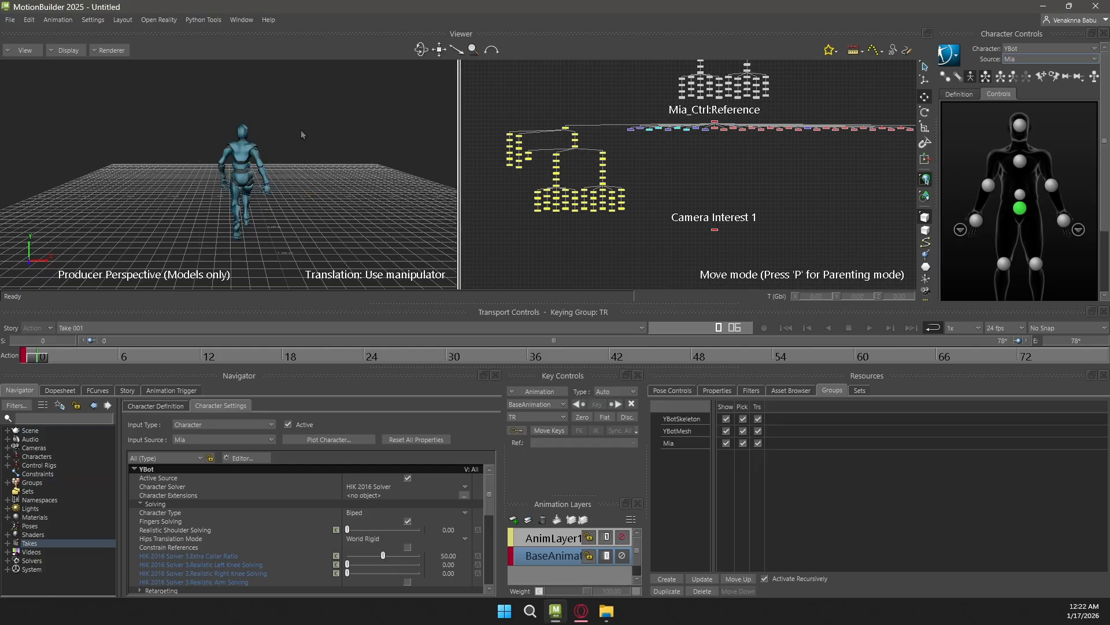
drag(237, 181, 308, 259)
click(313, 114)
drag(316, 260, 314, 261)
click(311, 148)
Bake (plot) the retargeted Mia animation to YBot's skeleton, starting with the timeline at frame 0
mouse_move(42, 359)
mouse_down()
mouse_move(647, 358)
mouse_move(967, 373)
mouse_move(448, 380)
mouse_move(25, 366)
mouse_up()
click(949, 56)
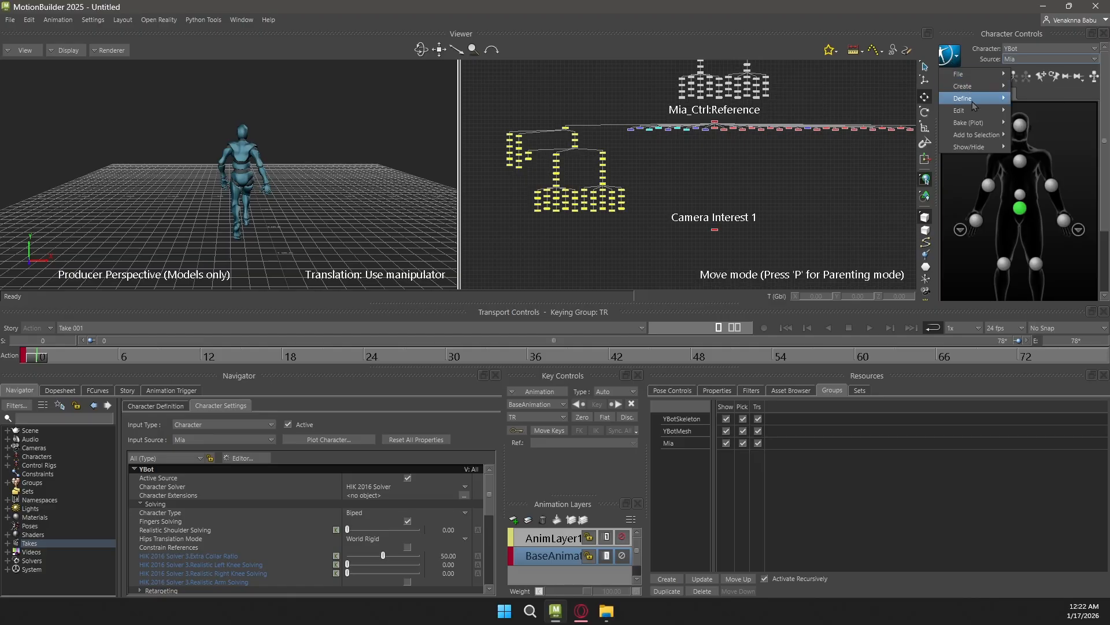
mouse_move(959, 128)
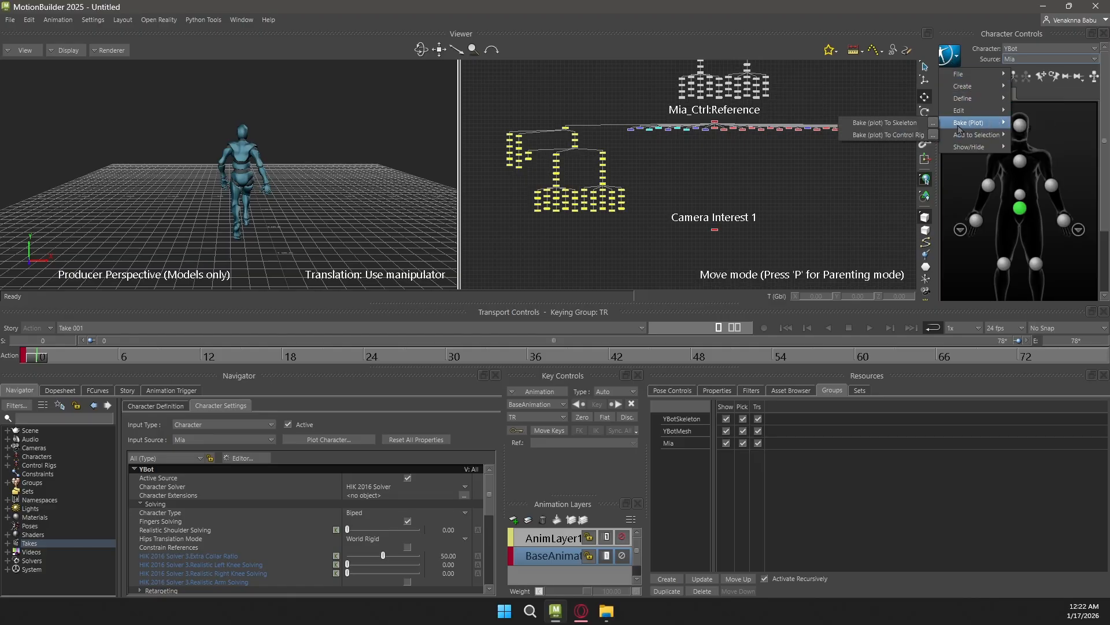
click(878, 128)
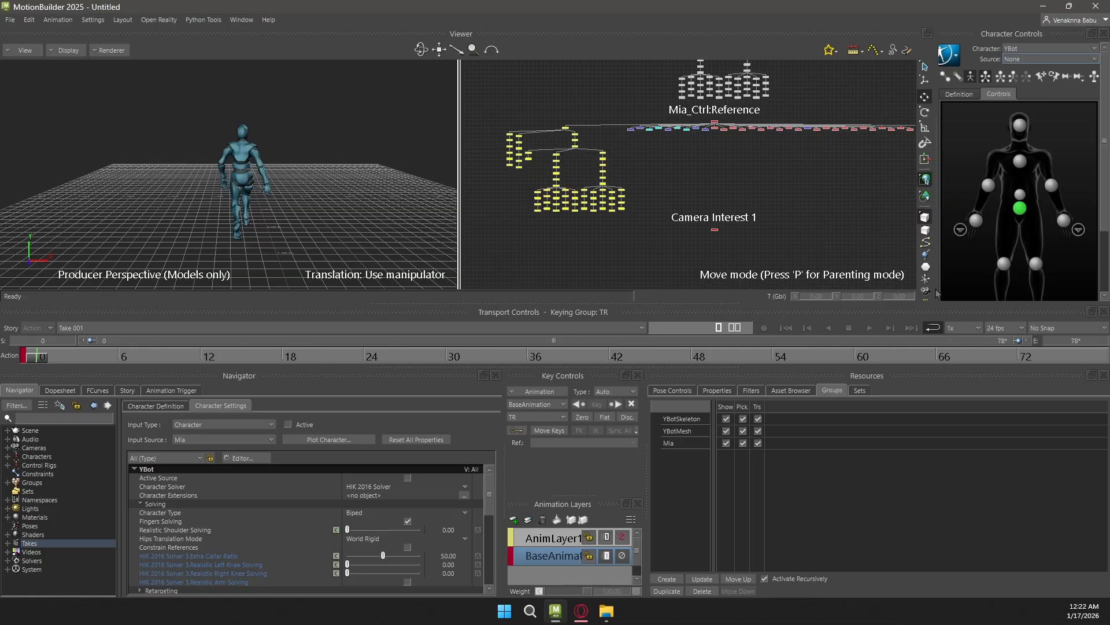
Keep YBot's source at None, play the baked walk to check it, and return to the first frame
click(1012, 60)
click(1033, 70)
click(869, 328)
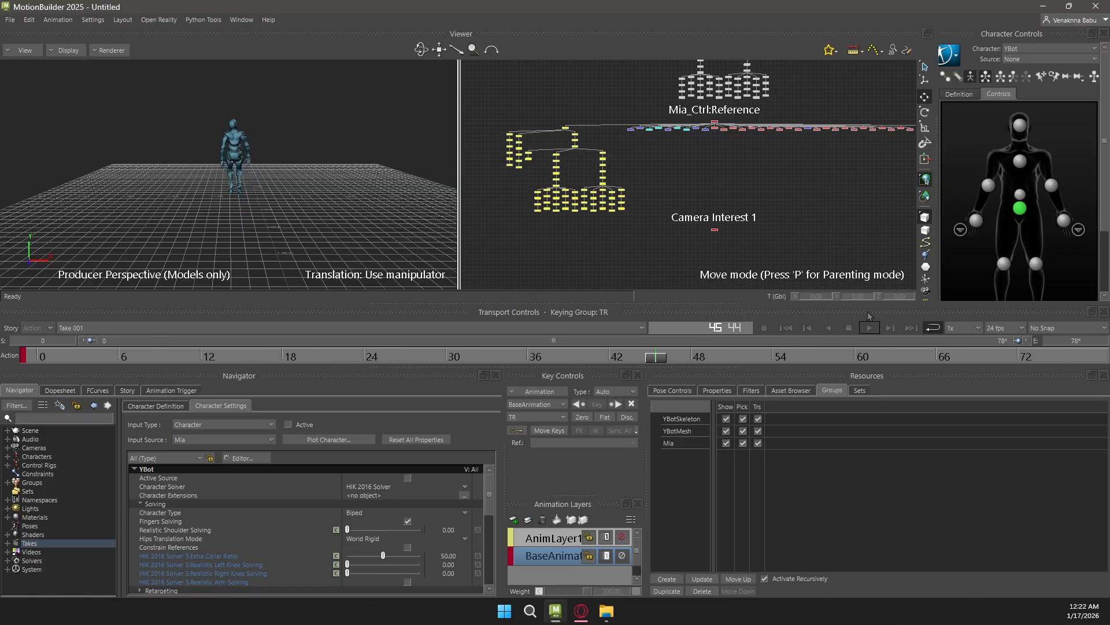
click(786, 328)
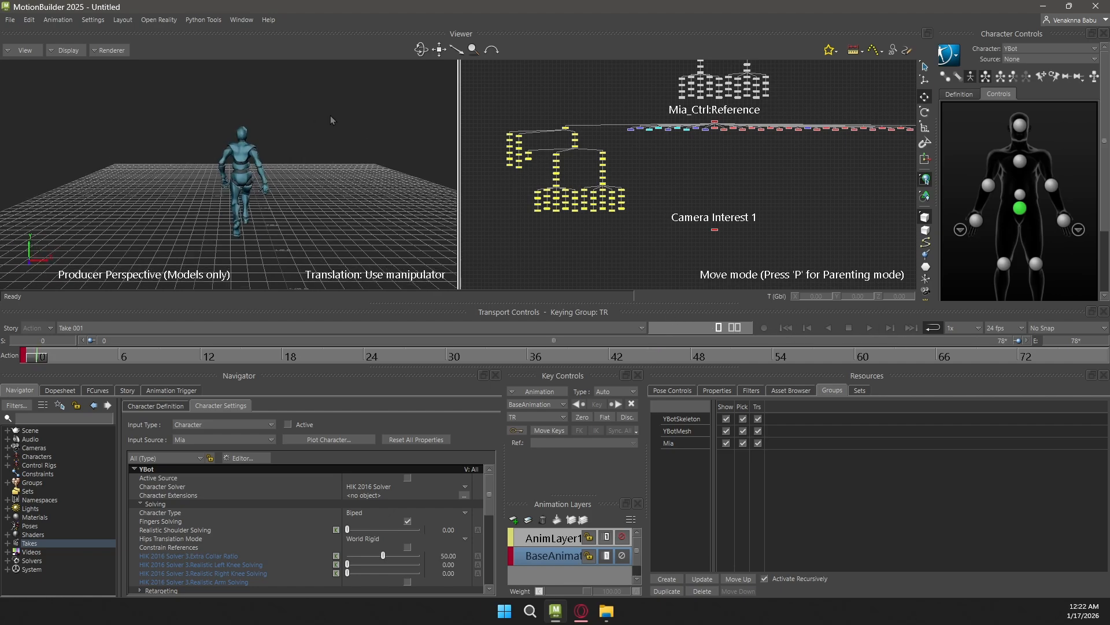